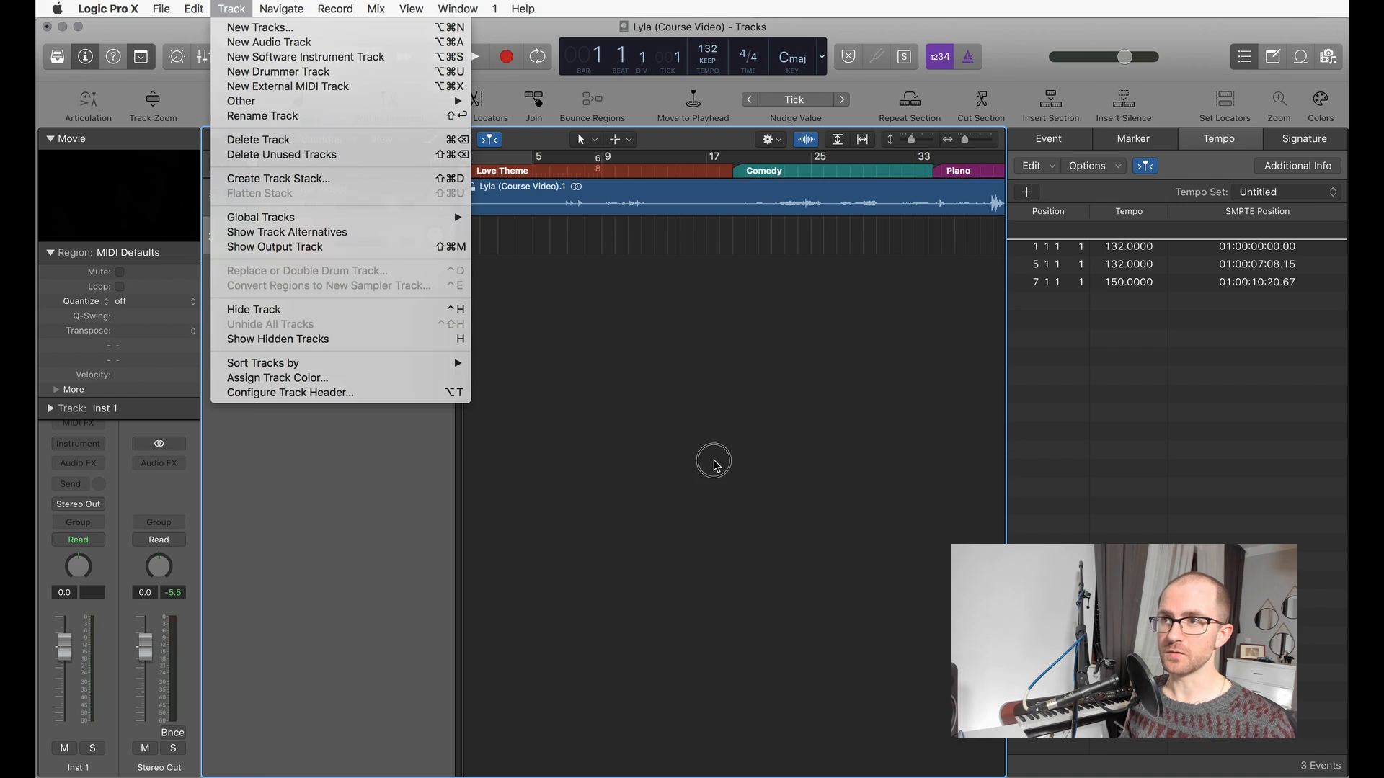
Step: Add five more software instrument tracks below Inst 1
{"action": "left_click", "coordinate": [716, 465]}
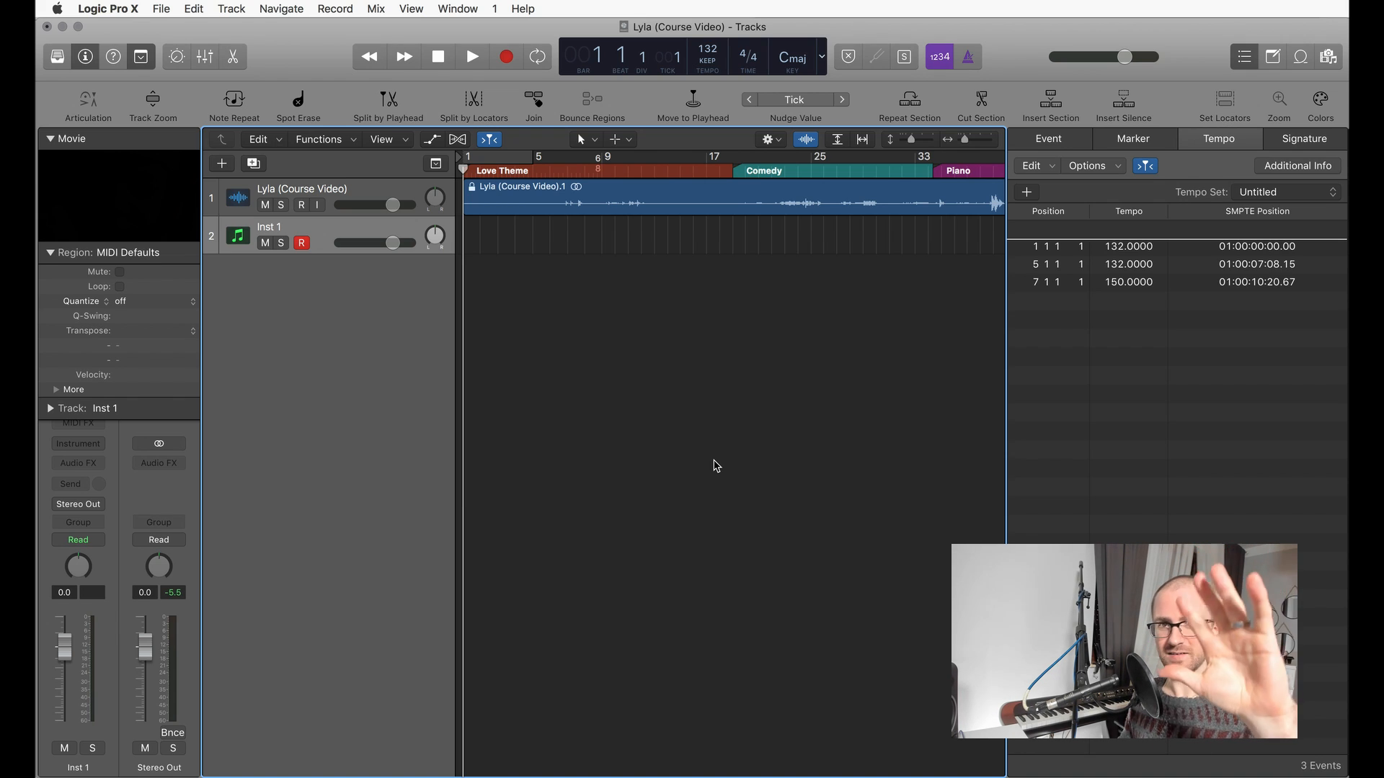
{"action": "key", "text": "super+d"}
{"action": "key", "text": "super+d"}
{"action": "key", "text": "super+d"}
{"action": "key", "text": "super+d"}
{"action": "key", "text": "super+d"}
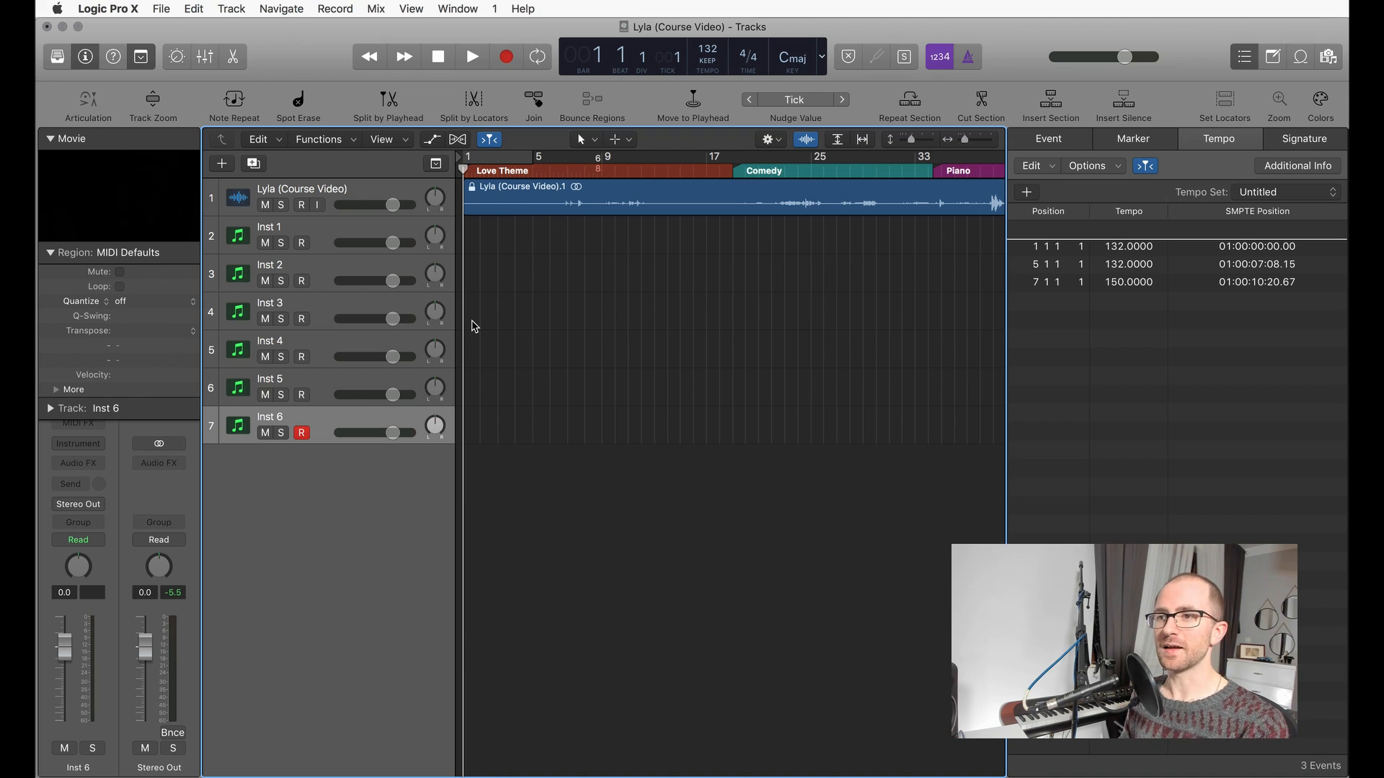
Step: Delete the five extra instrument tracks, keeping only Inst 1 below the course video's audio track
{"action": "key", "text": "super+Delete"}
{"action": "key", "text": "super+Delete"}
{"action": "key", "text": "super+Delete"}
{"action": "key", "text": "super+Delete"}
{"action": "key", "text": "super+Delete"}
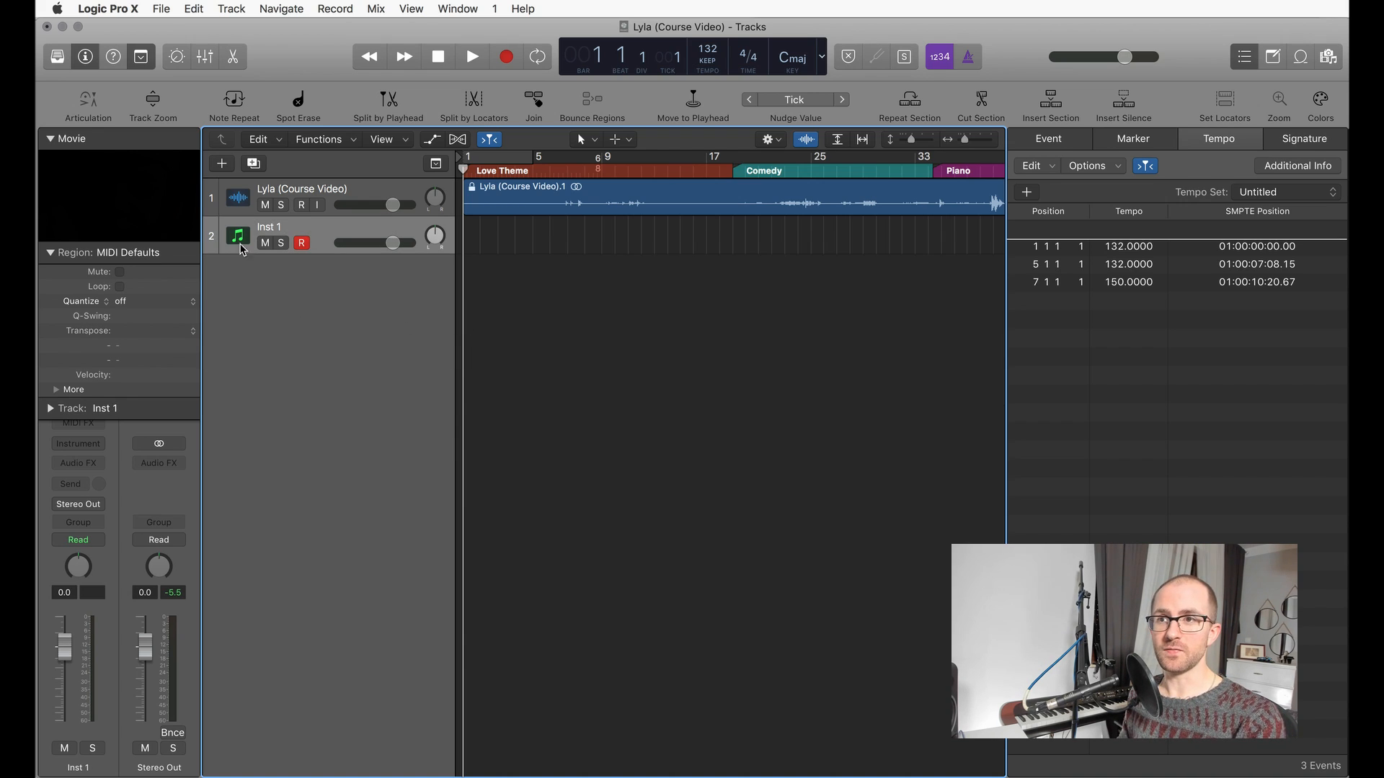
Step: Add a software instrument track below Inst 1, plus an audio track based on the Lyla (Course Video) track
{"action": "left_click", "coordinate": [347, 314]}
{"action": "double_click", "coordinate": [346, 314]}
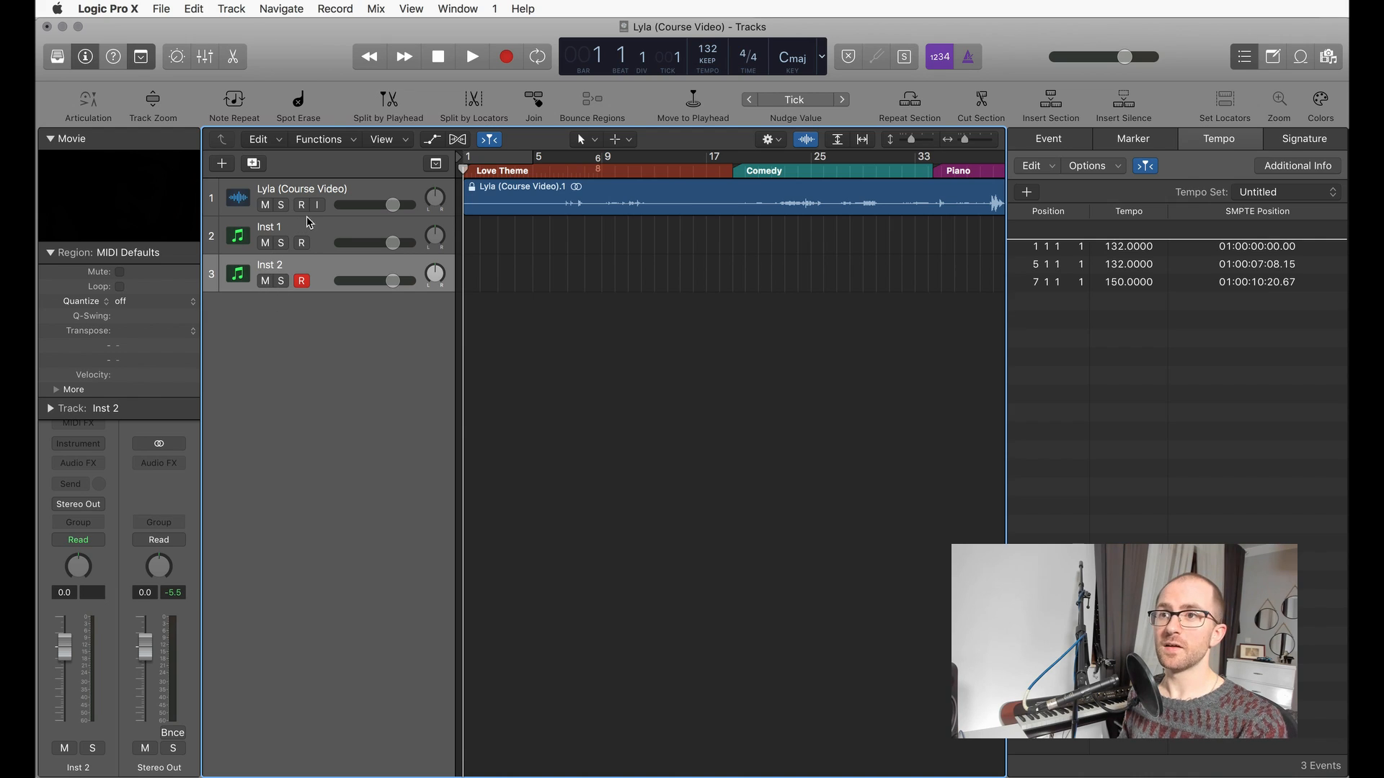
{"action": "left_click", "coordinate": [334, 202]}
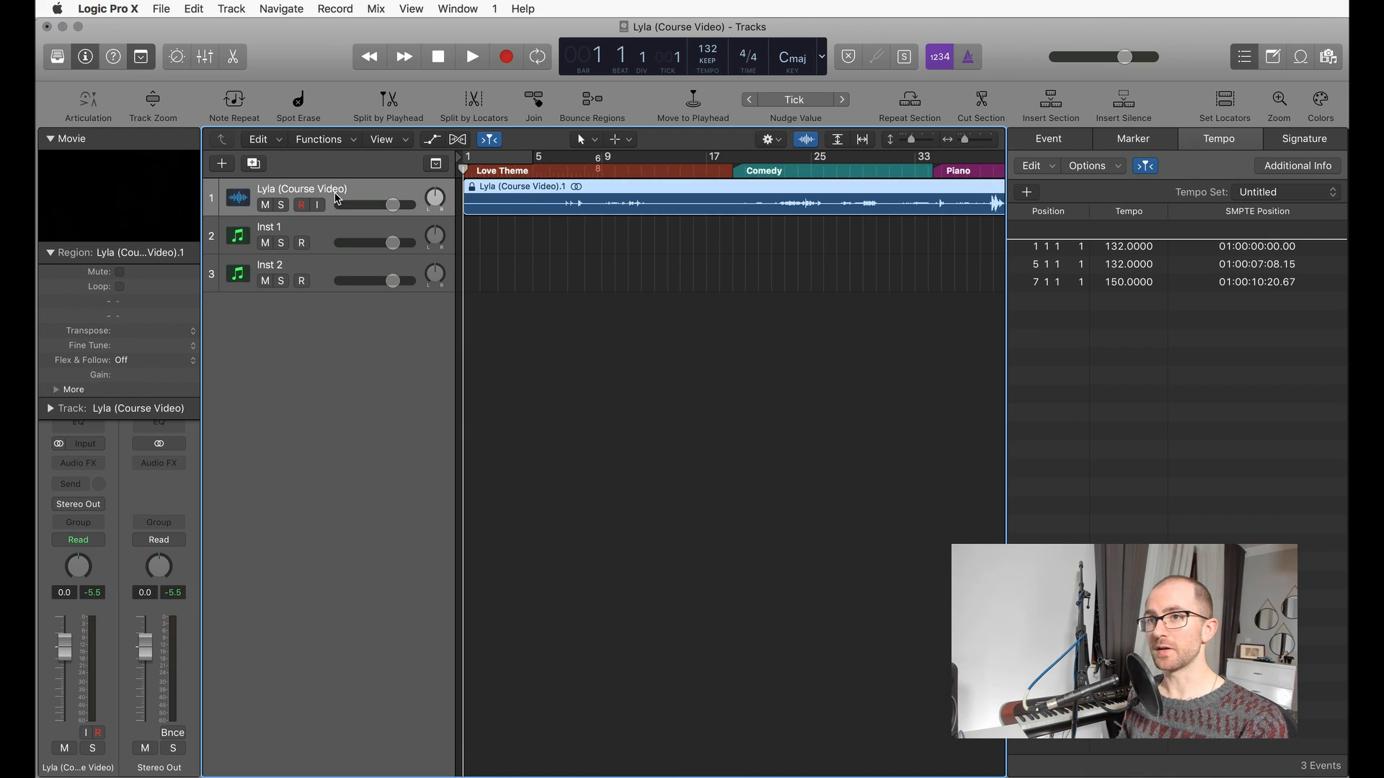
{"action": "double_click", "coordinate": [314, 389]}
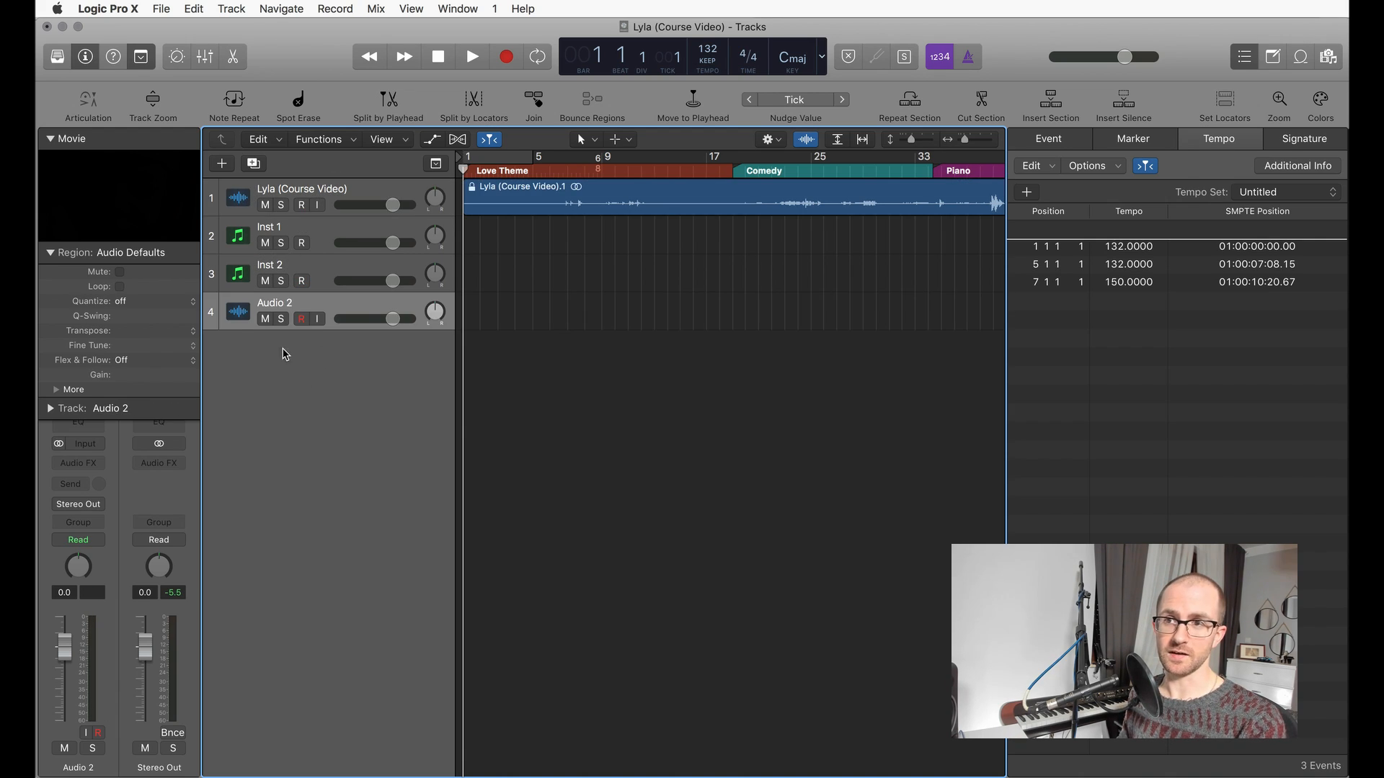
Step: Delete the added audio track and the second instrument track
{"action": "key", "text": "super+BackSpace"}
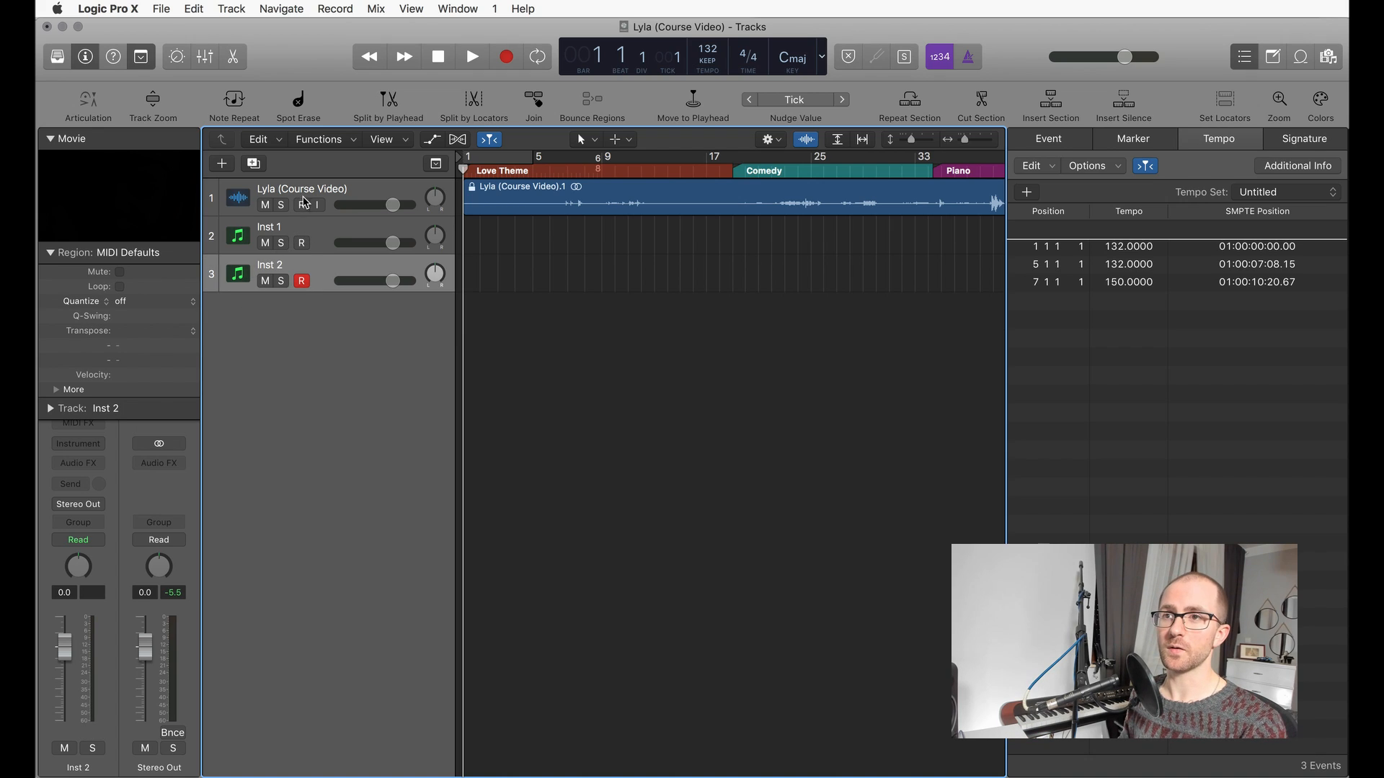
{"action": "left_click", "coordinate": [309, 262]}
{"action": "key", "text": "super+BackSpace"}
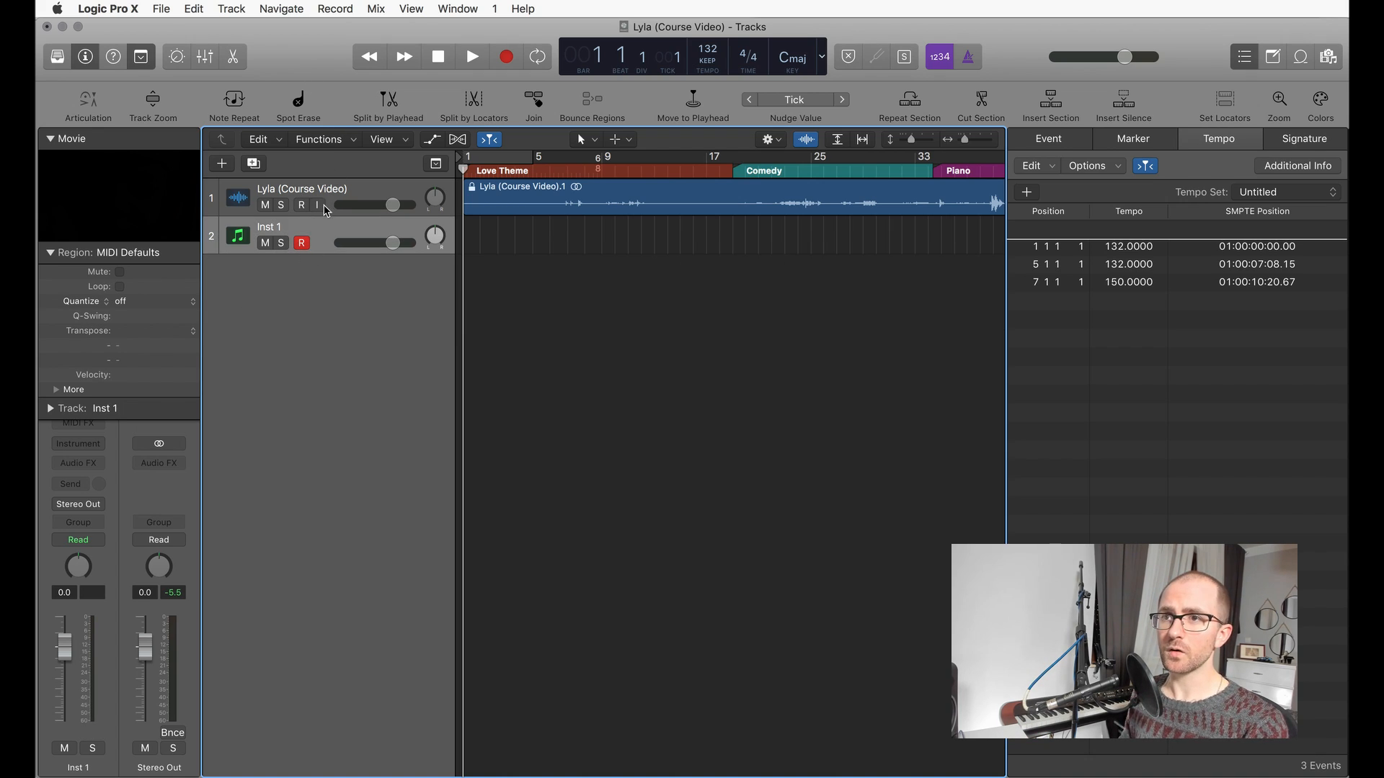
Step: Create one new software instrument track with an Empty Channel Strip and Output 1 + 2
{"action": "left_click", "coordinate": [222, 171]}
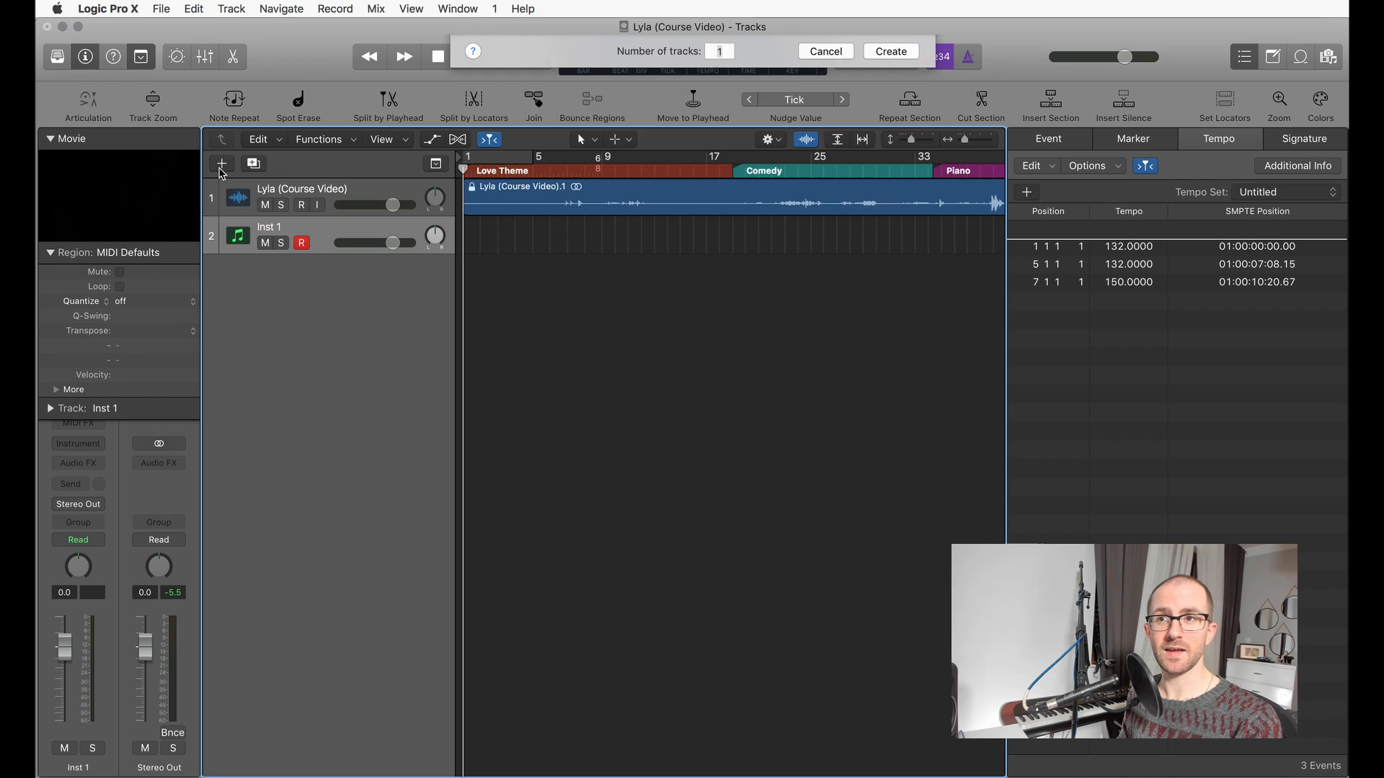
{"action": "left_click", "coordinate": [518, 75]}
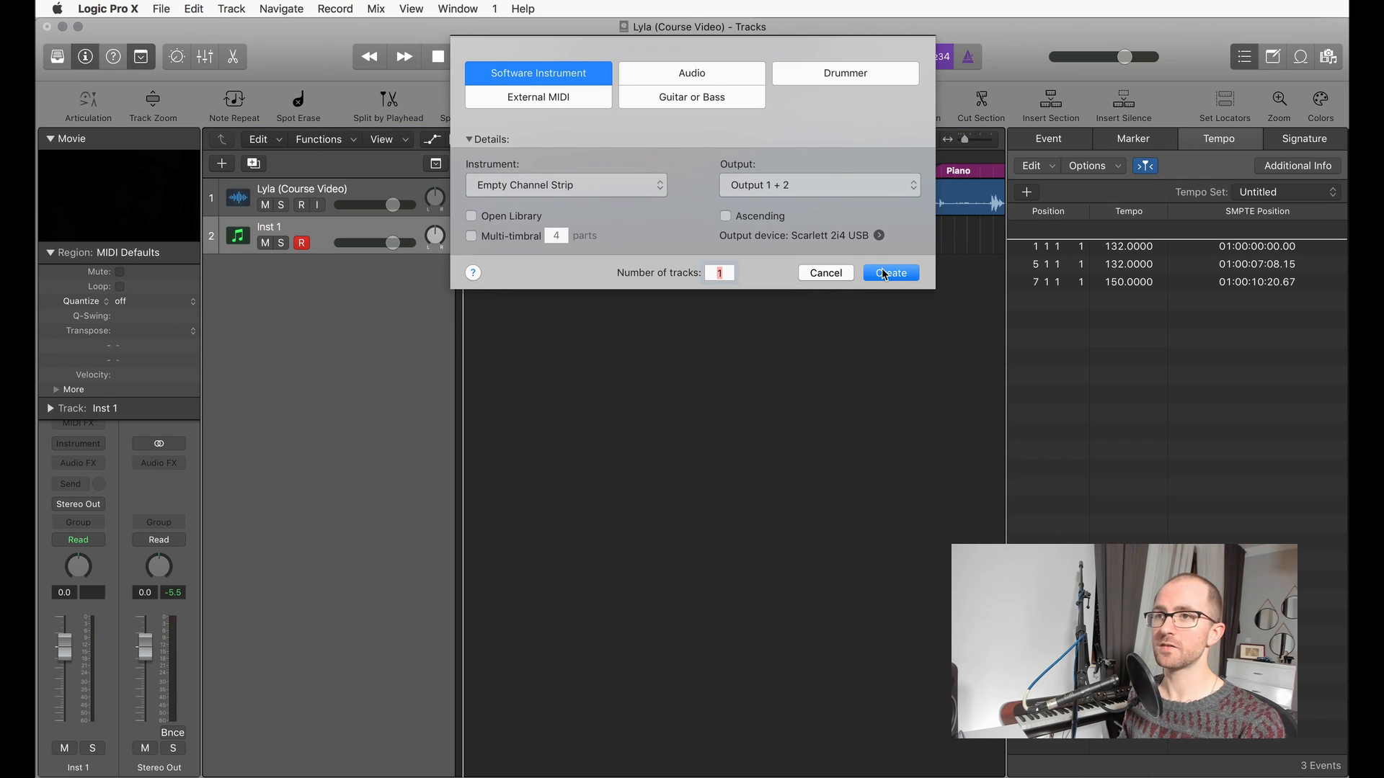
{"action": "left_click", "coordinate": [883, 272]}
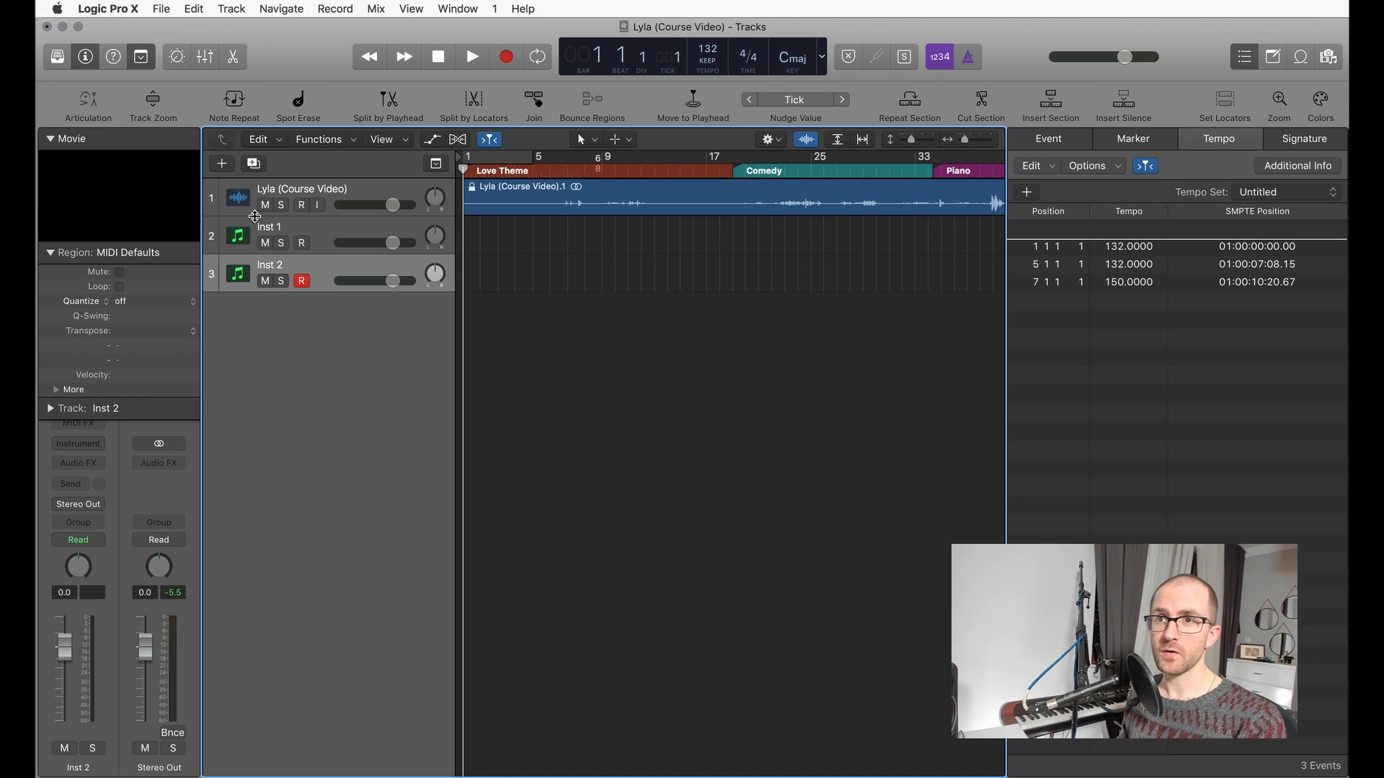
Step: Show the sound Library and load the Fingerstyle Bass patch onto the new instrument track
{"action": "key", "text": "y"}
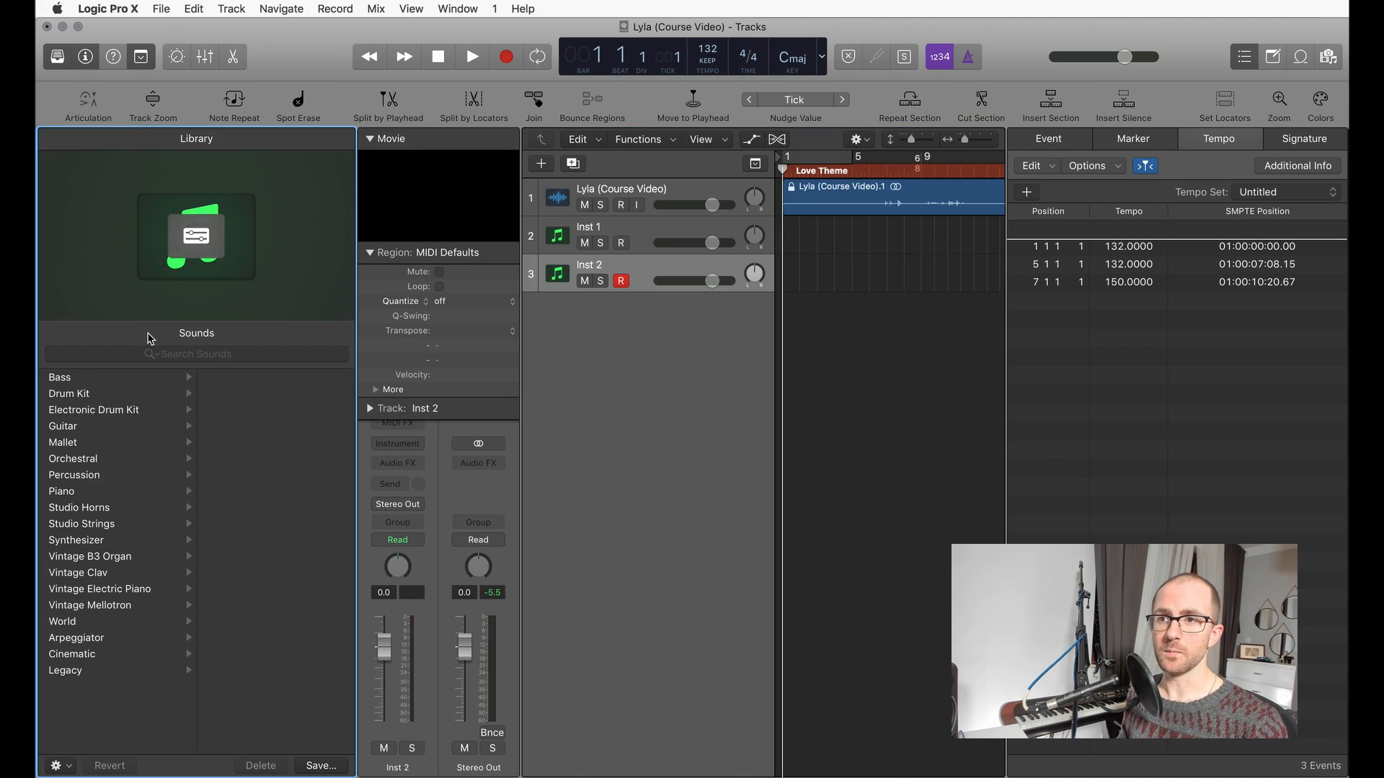
{"action": "left_click", "coordinate": [85, 379]}
{"action": "left_click", "coordinate": [266, 382]}
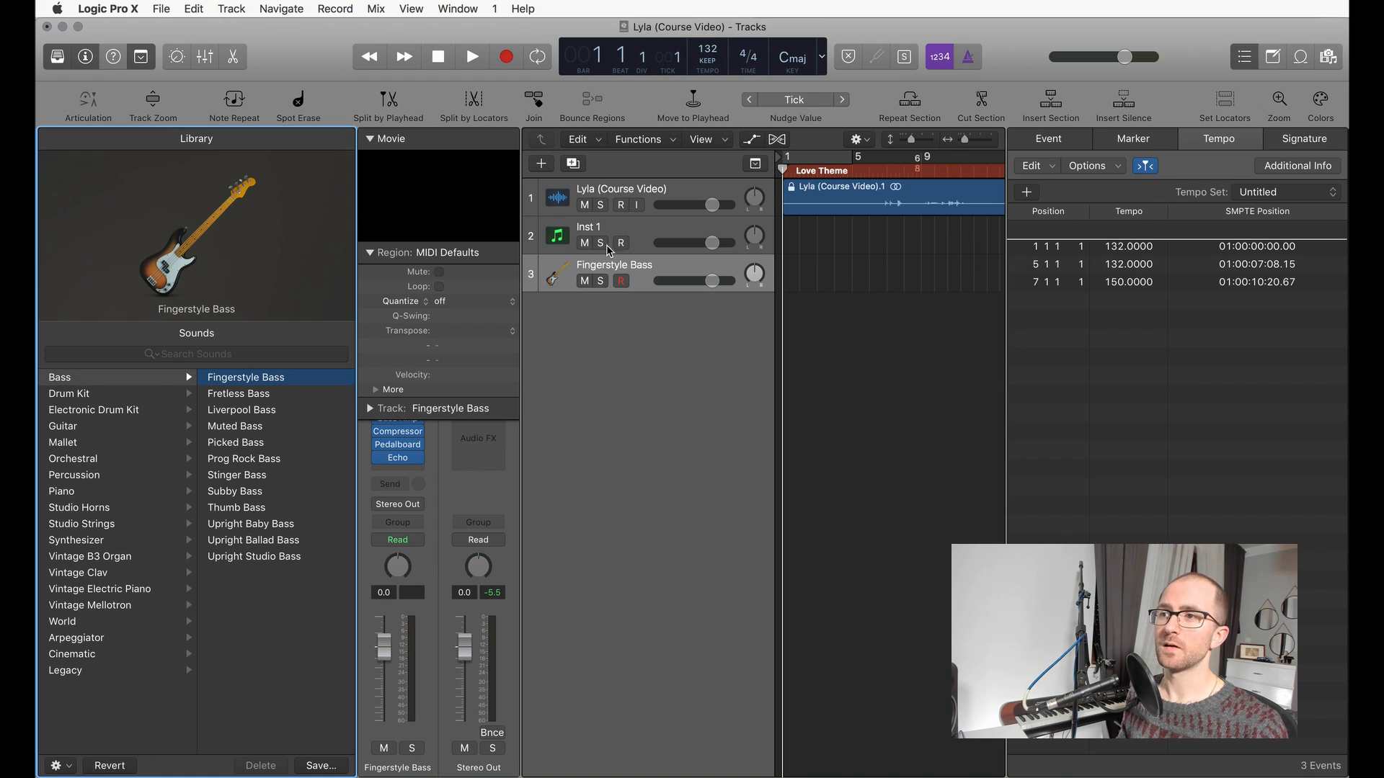
Step: Duplicate the Fingerstyle Bass track, and remove both bass tracks
{"action": "left_click", "coordinate": [575, 168]}
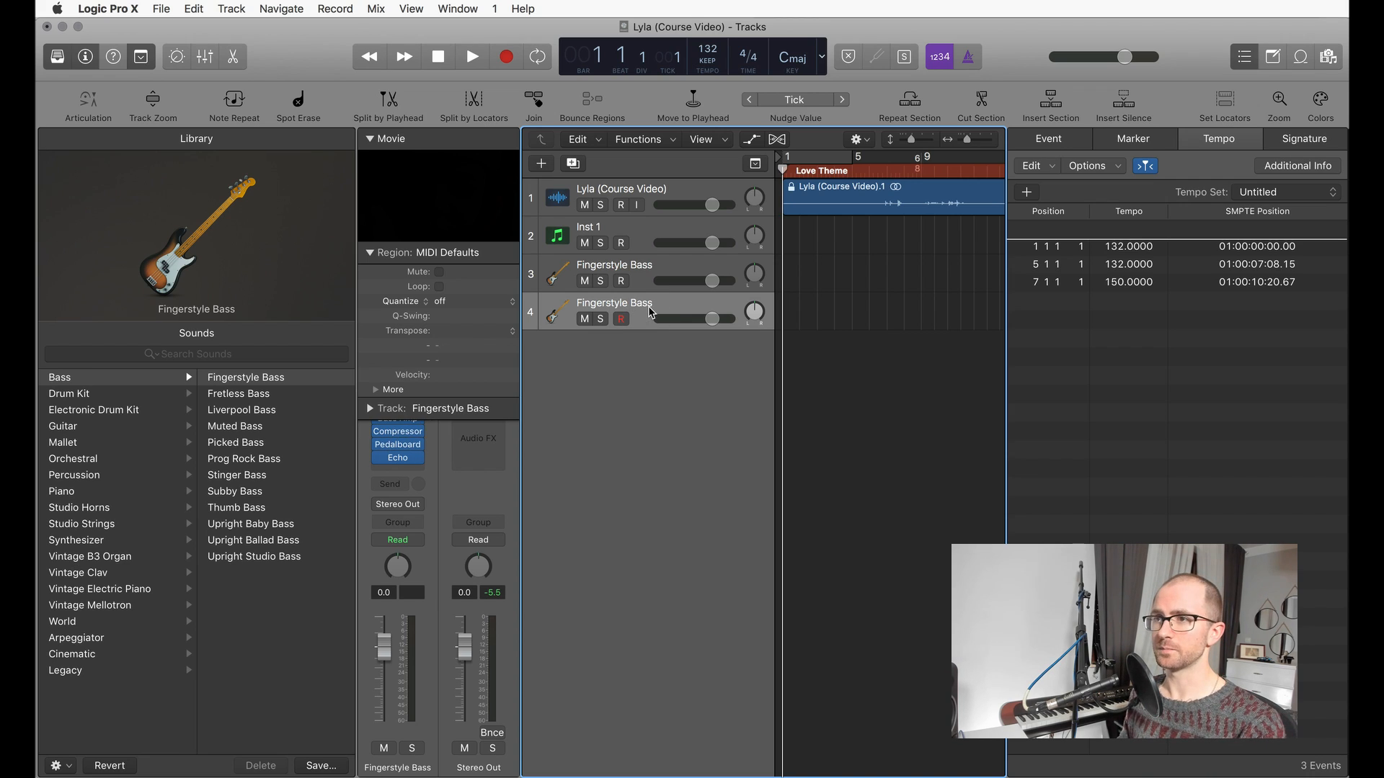
{"action": "key", "text": "super+BackSpace"}
{"action": "key", "text": "super+BackSpace"}
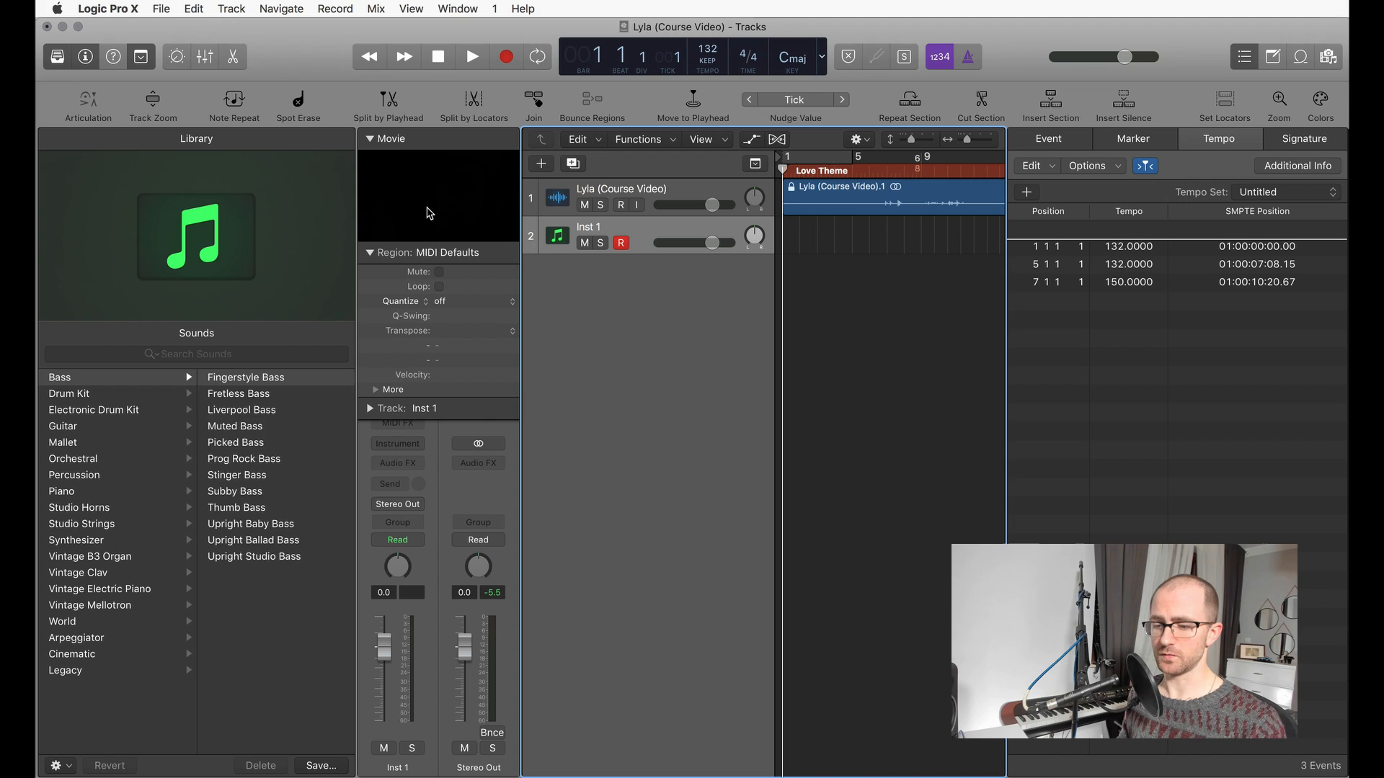
Step: Reopen the Library and browse its Mallet, World, Arpeggiator, Cinematic and Legacy sound categories
{"action": "key", "text": "y"}
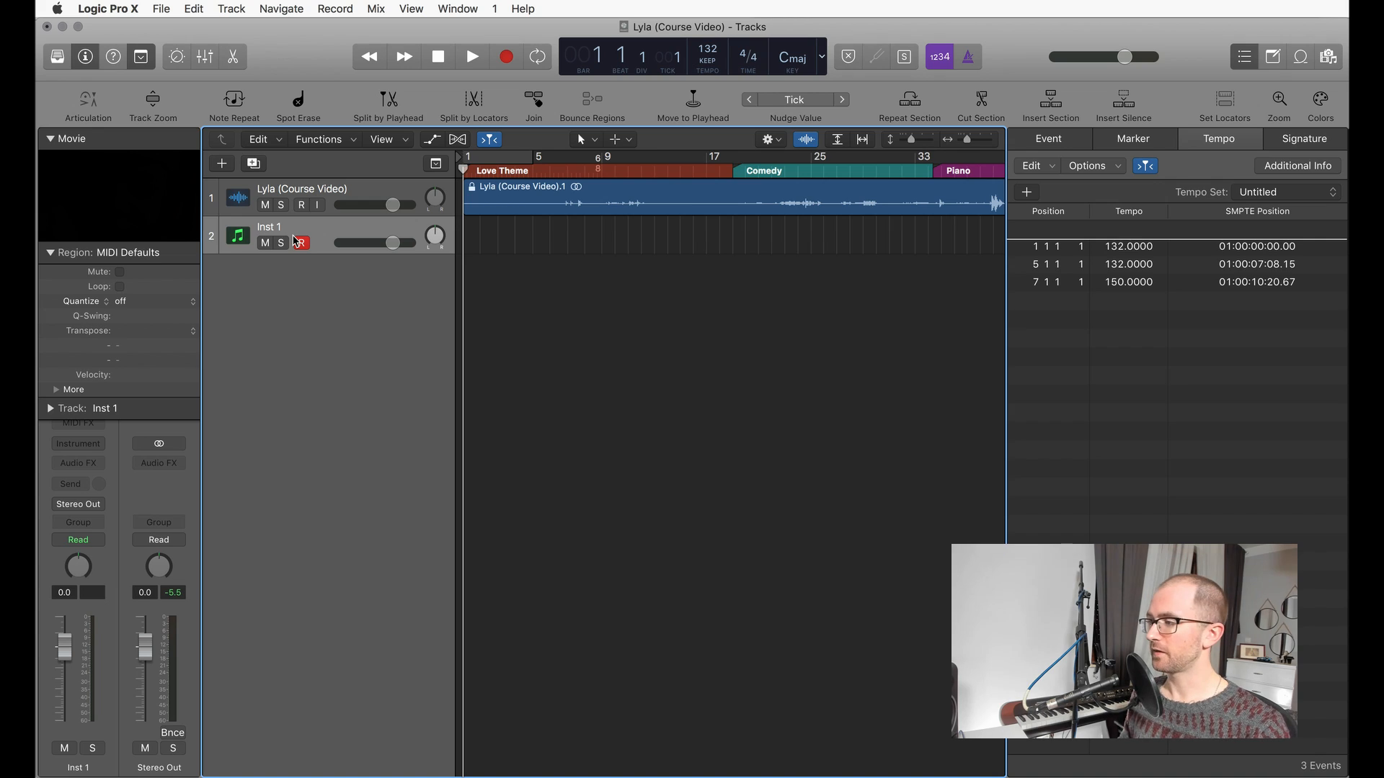
{"action": "left_click", "coordinate": [58, 60]}
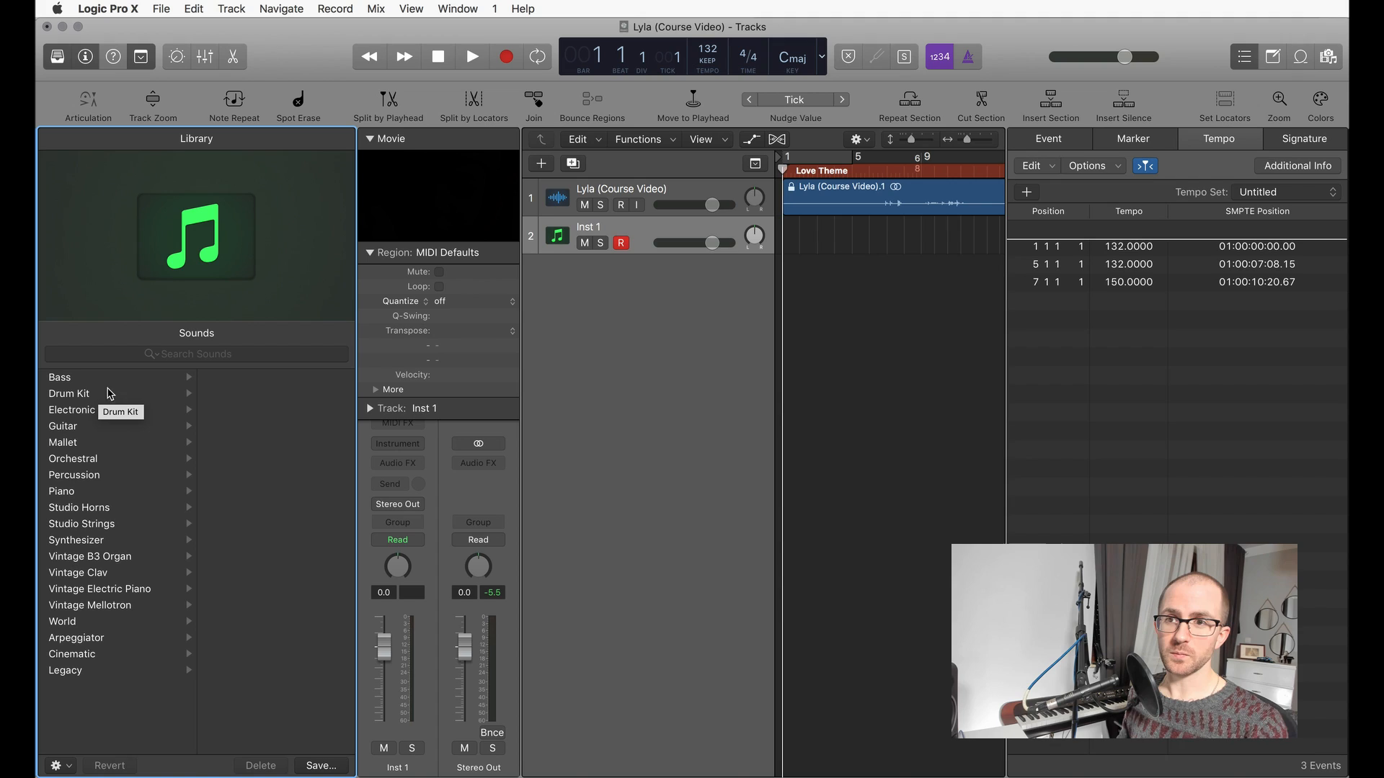
{"action": "left_click", "coordinate": [105, 444]}
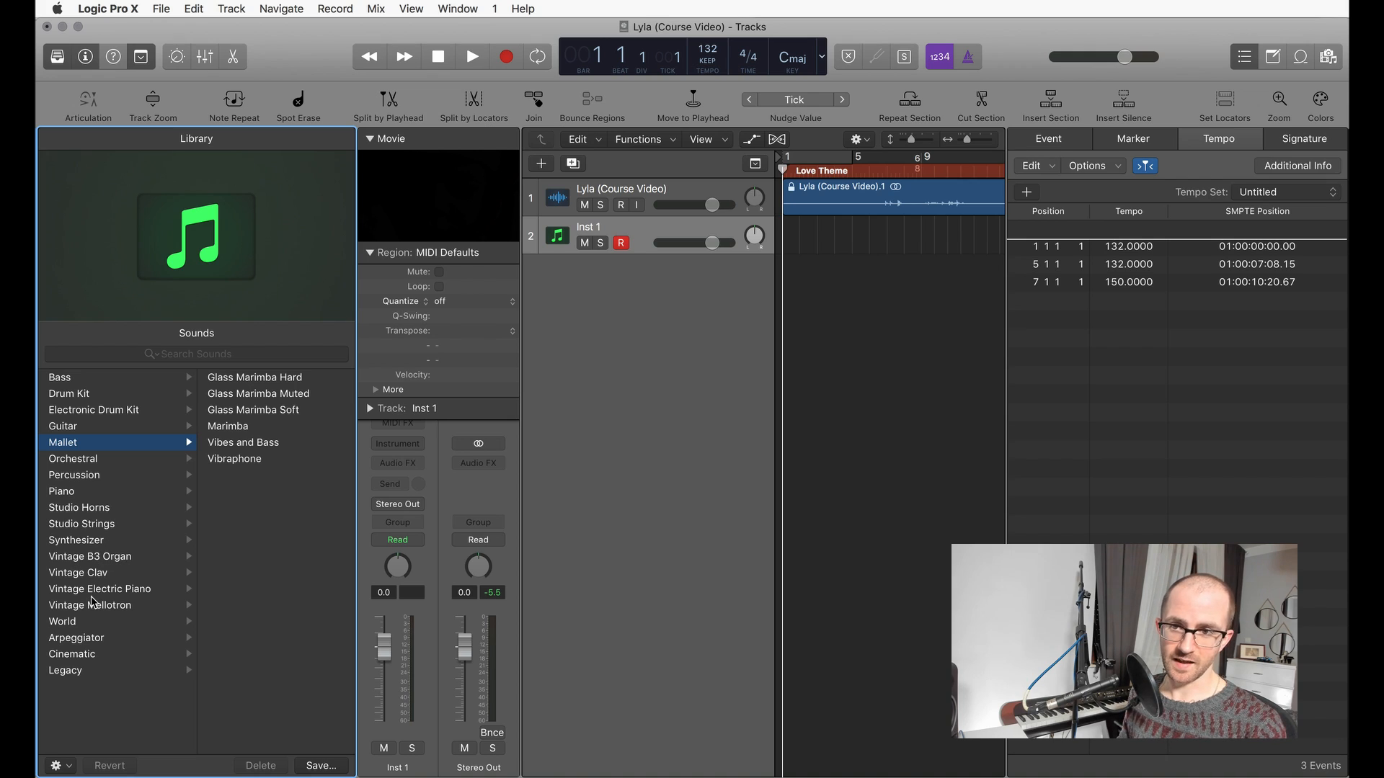
{"action": "left_click", "coordinate": [84, 625]}
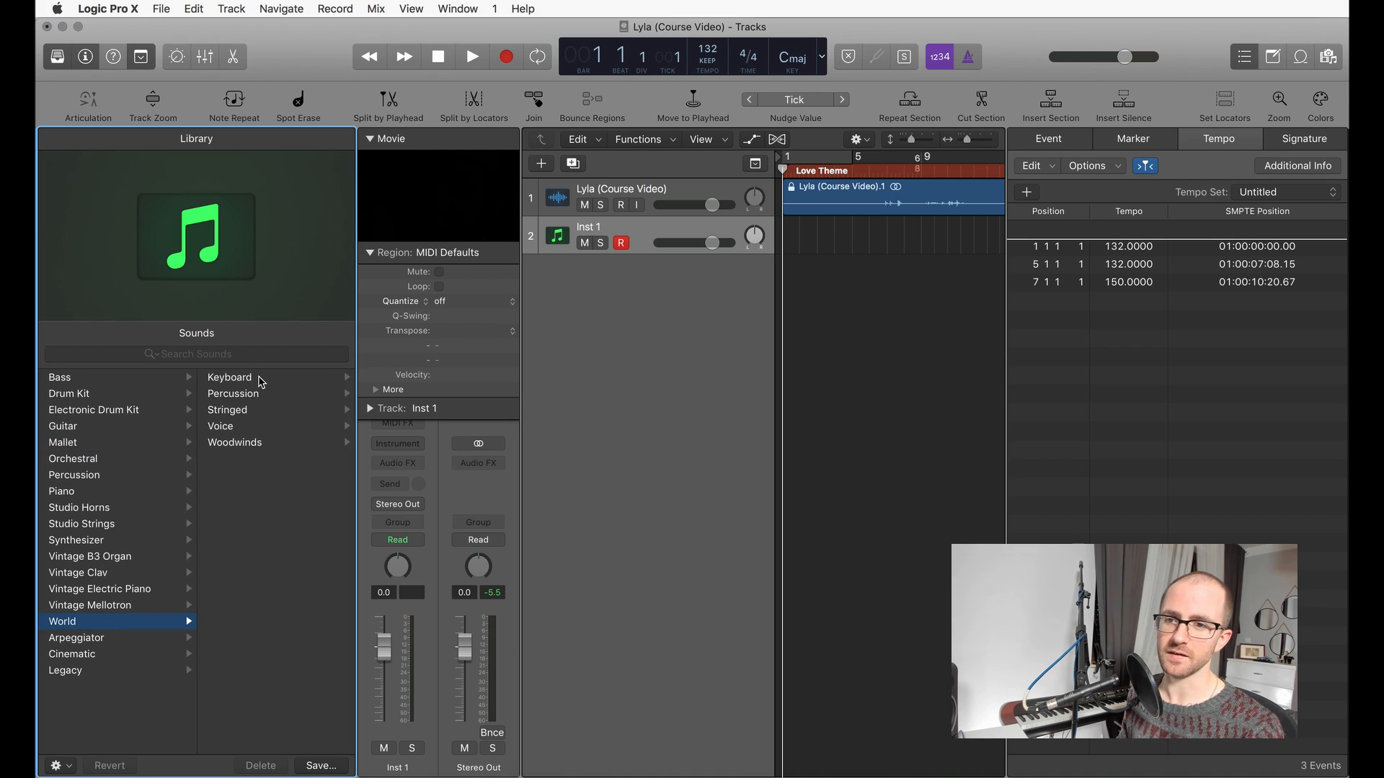
{"action": "left_click", "coordinate": [122, 643]}
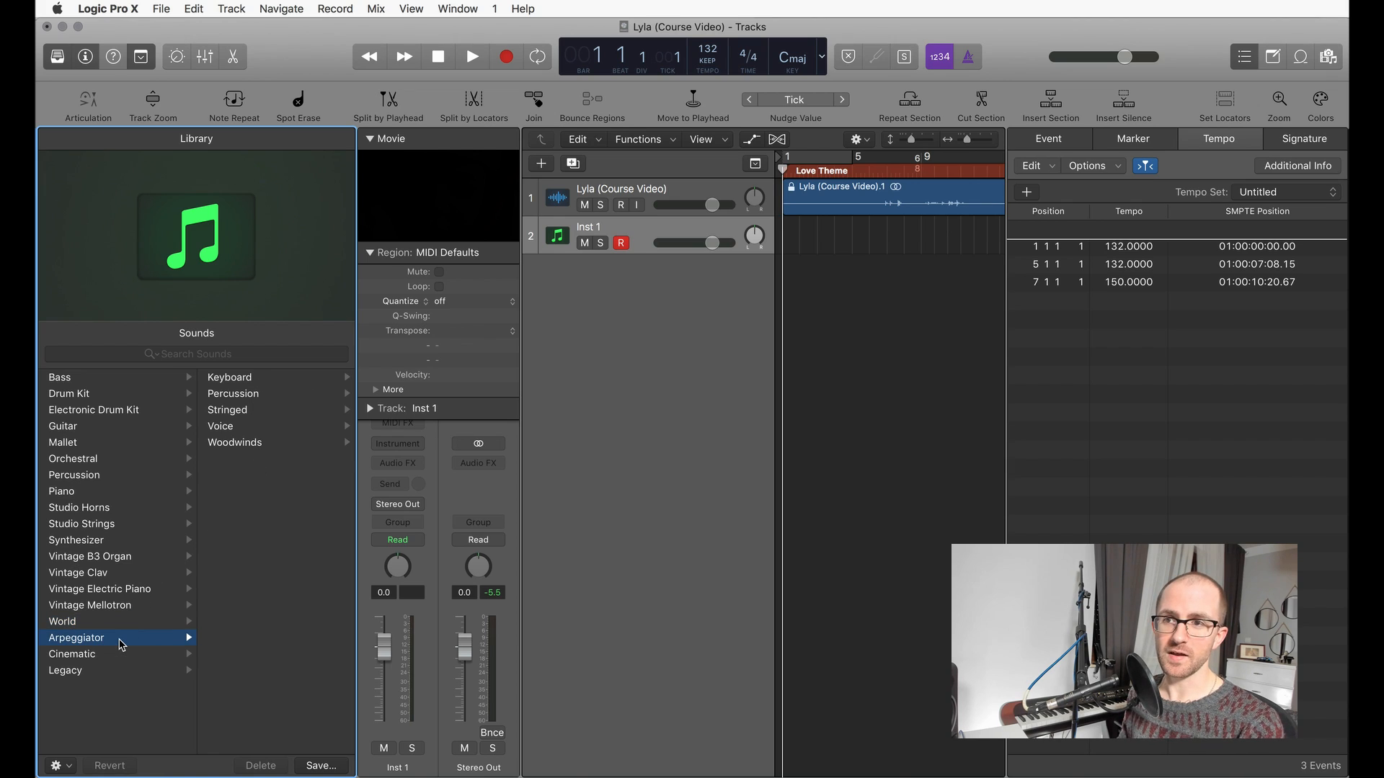
{"action": "left_click", "coordinate": [116, 656]}
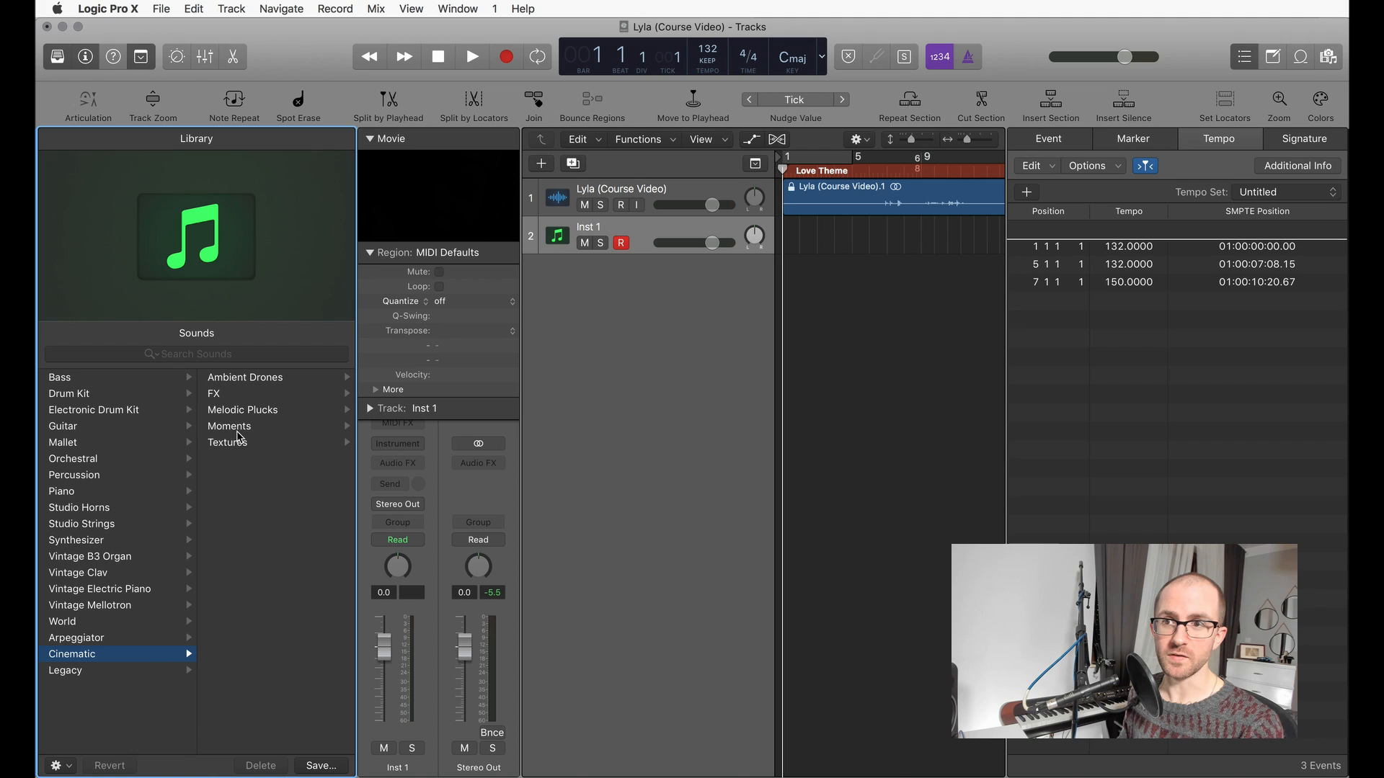
{"action": "left_click", "coordinate": [109, 671]}
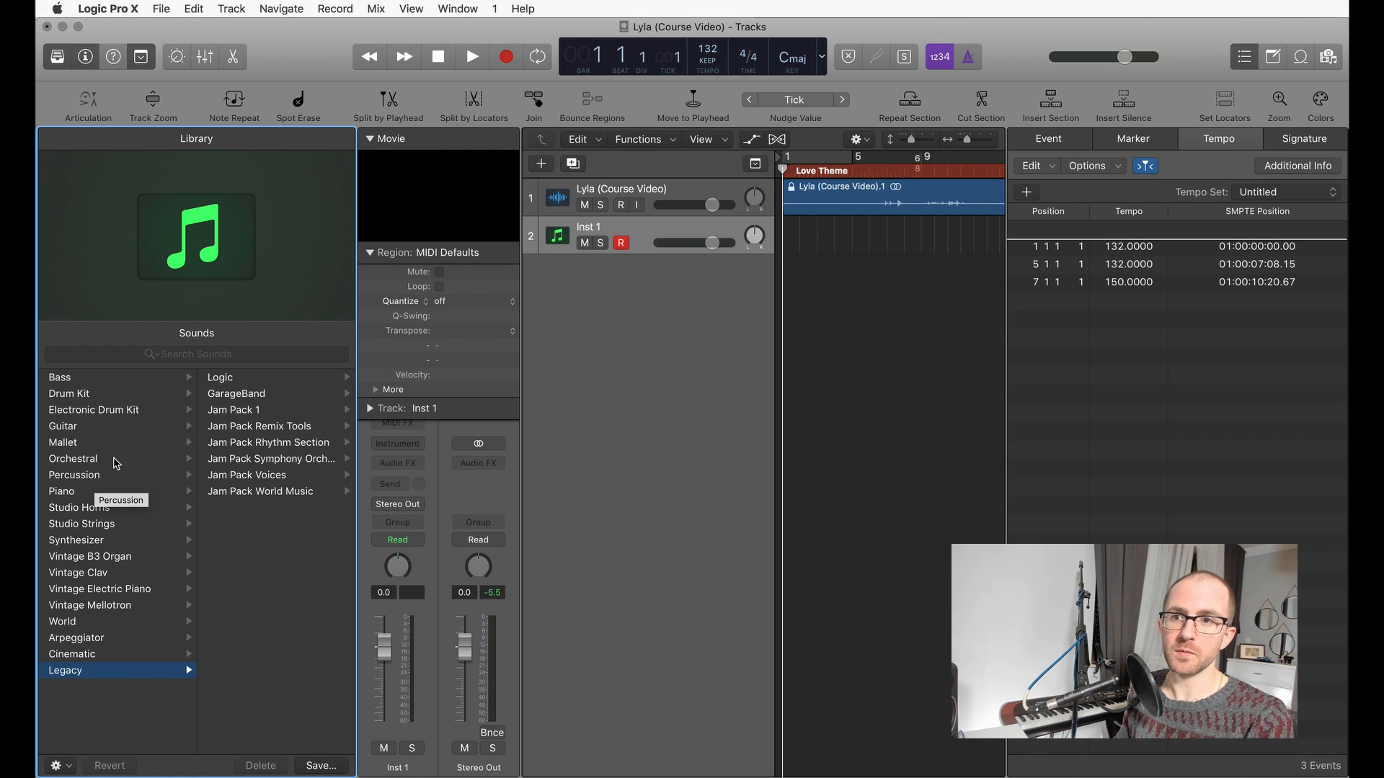
Step: Try the Marimba and Vibraphone patches from the Mallet sounds on the Inst 1 track
{"action": "left_click", "coordinate": [92, 442]}
{"action": "left_click", "coordinate": [256, 426]}
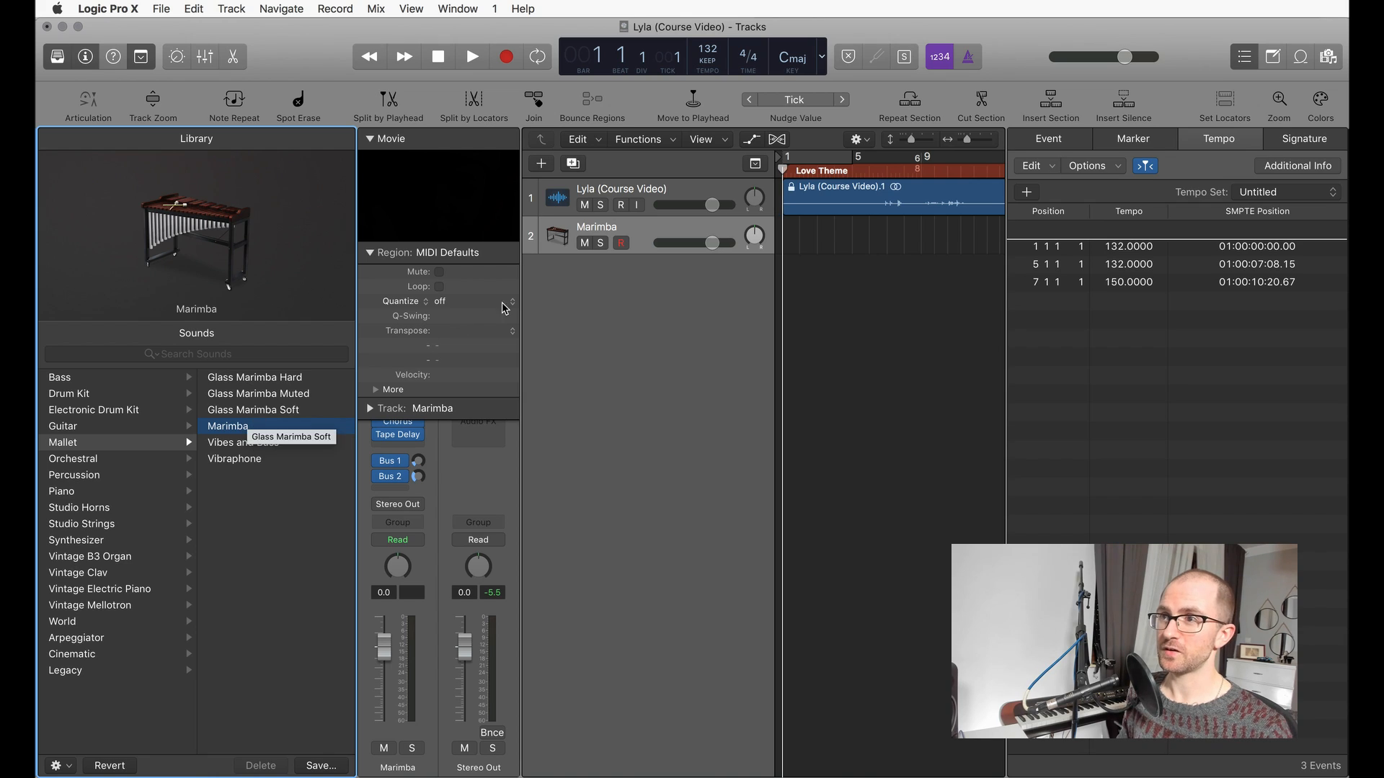
{"action": "left_click", "coordinate": [651, 229]}
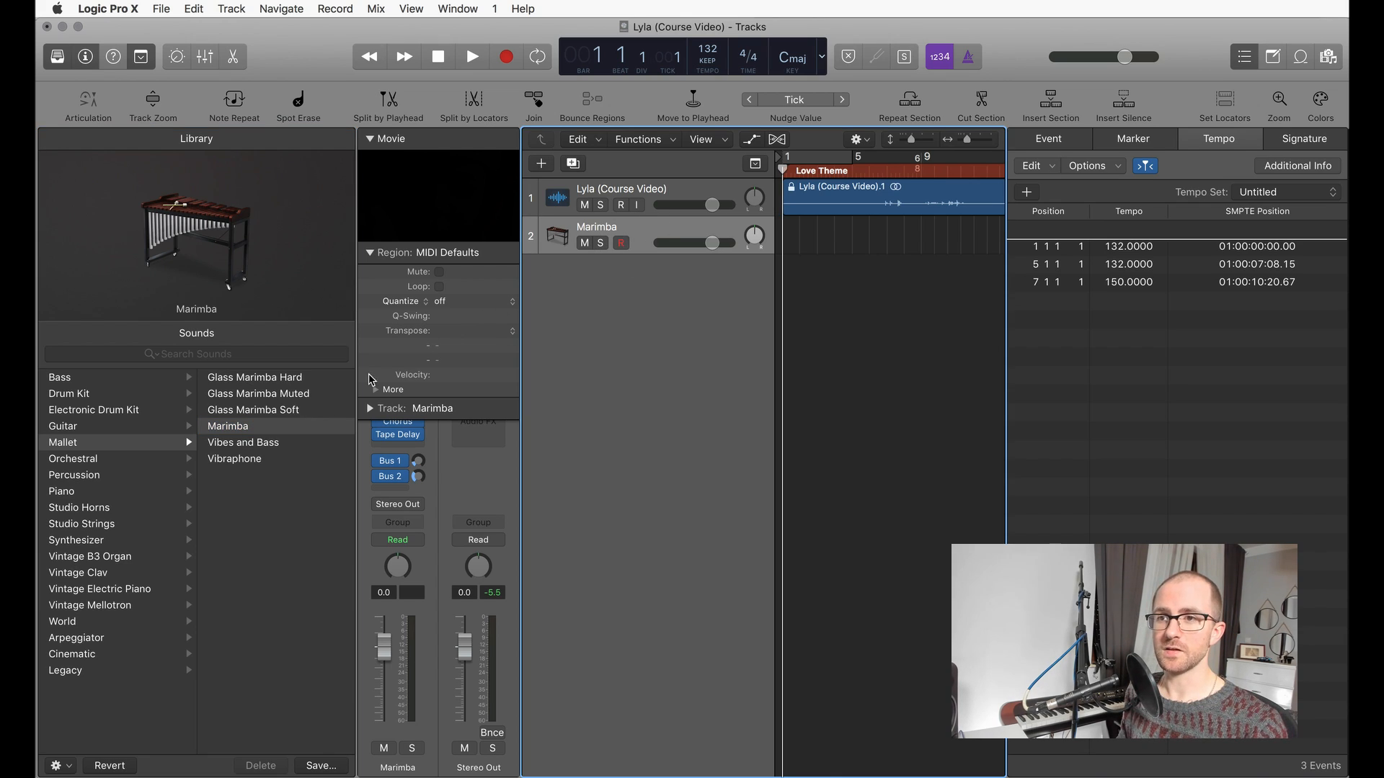
{"action": "left_click", "coordinate": [236, 465]}
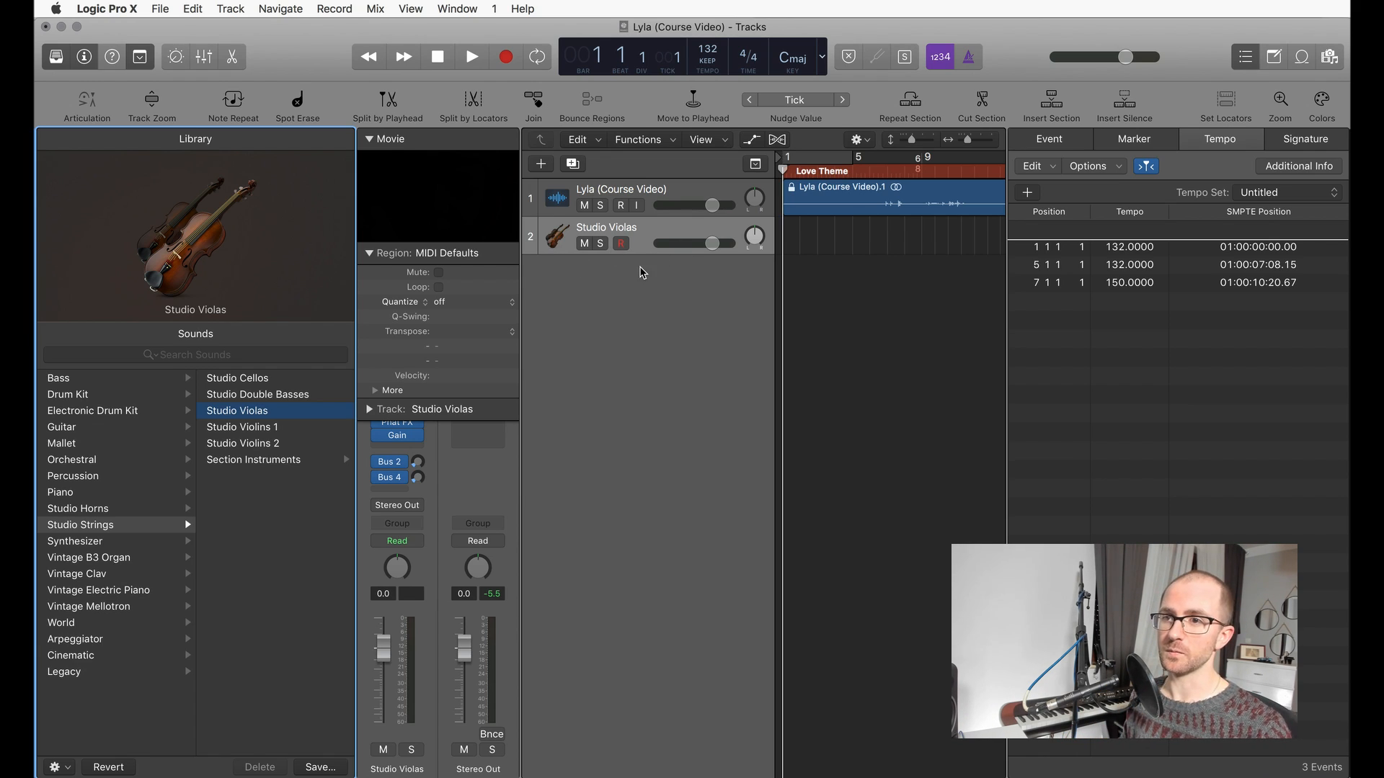
Step: Load the Abbey Wood patch from the Studio Strings section instruments onto track 2 and inspect the tracks inside its stack
{"action": "left_click", "coordinate": [343, 459]}
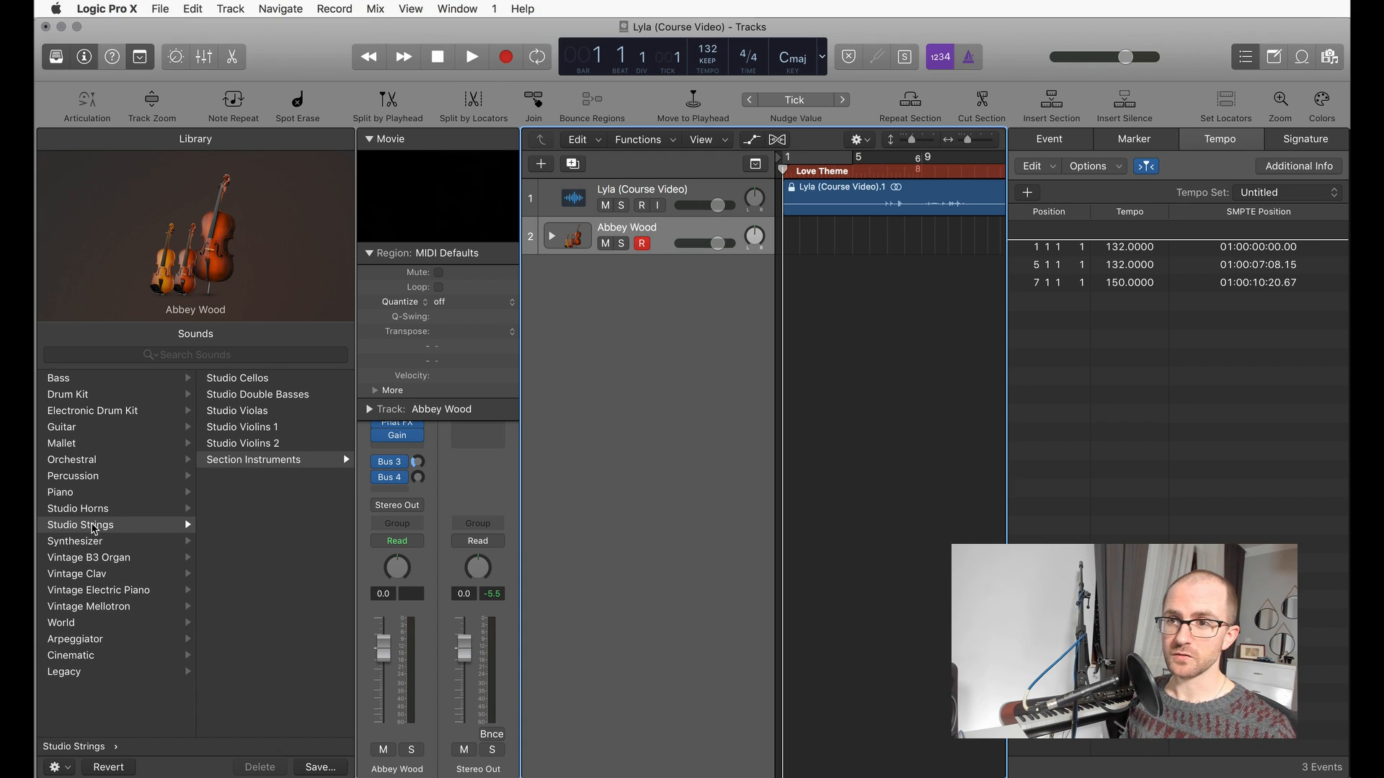
{"action": "left_click", "coordinate": [87, 527]}
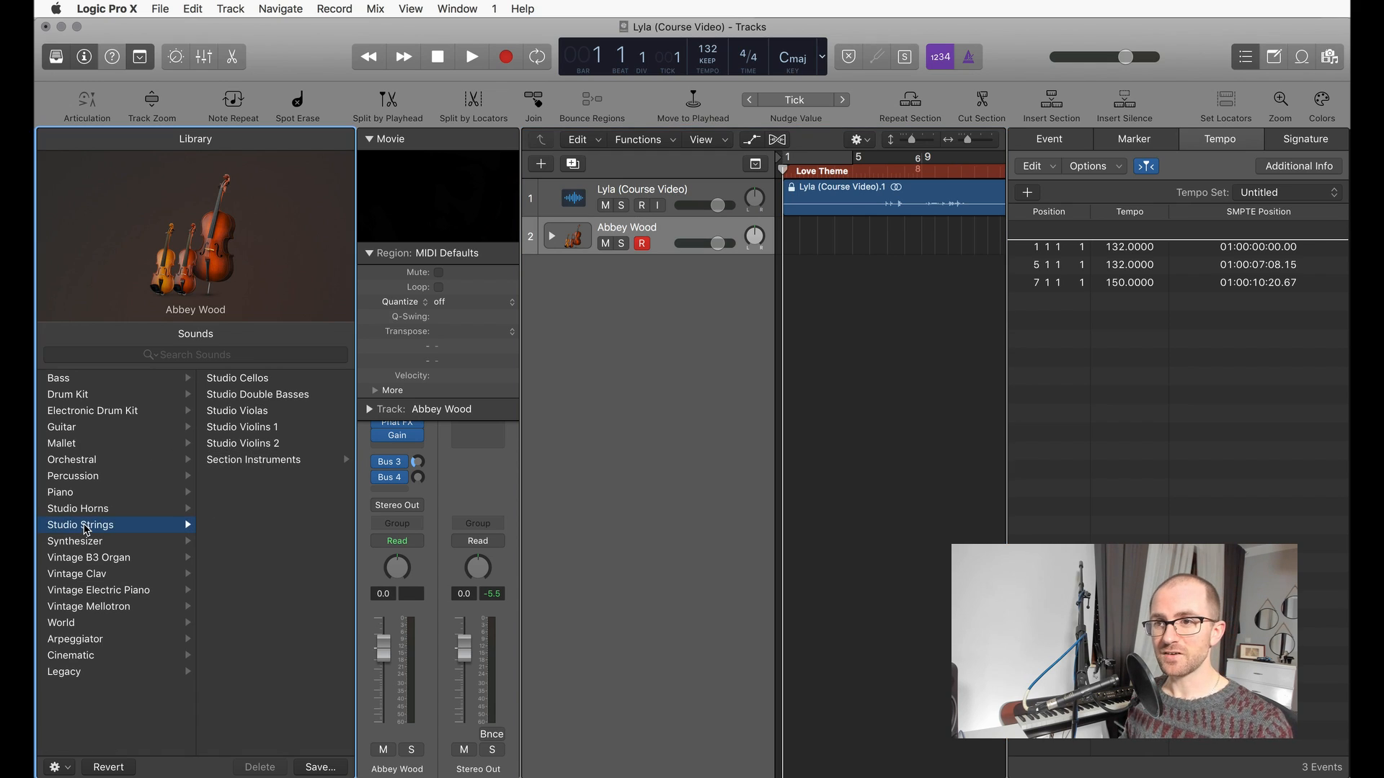
{"action": "left_click", "coordinate": [240, 463]}
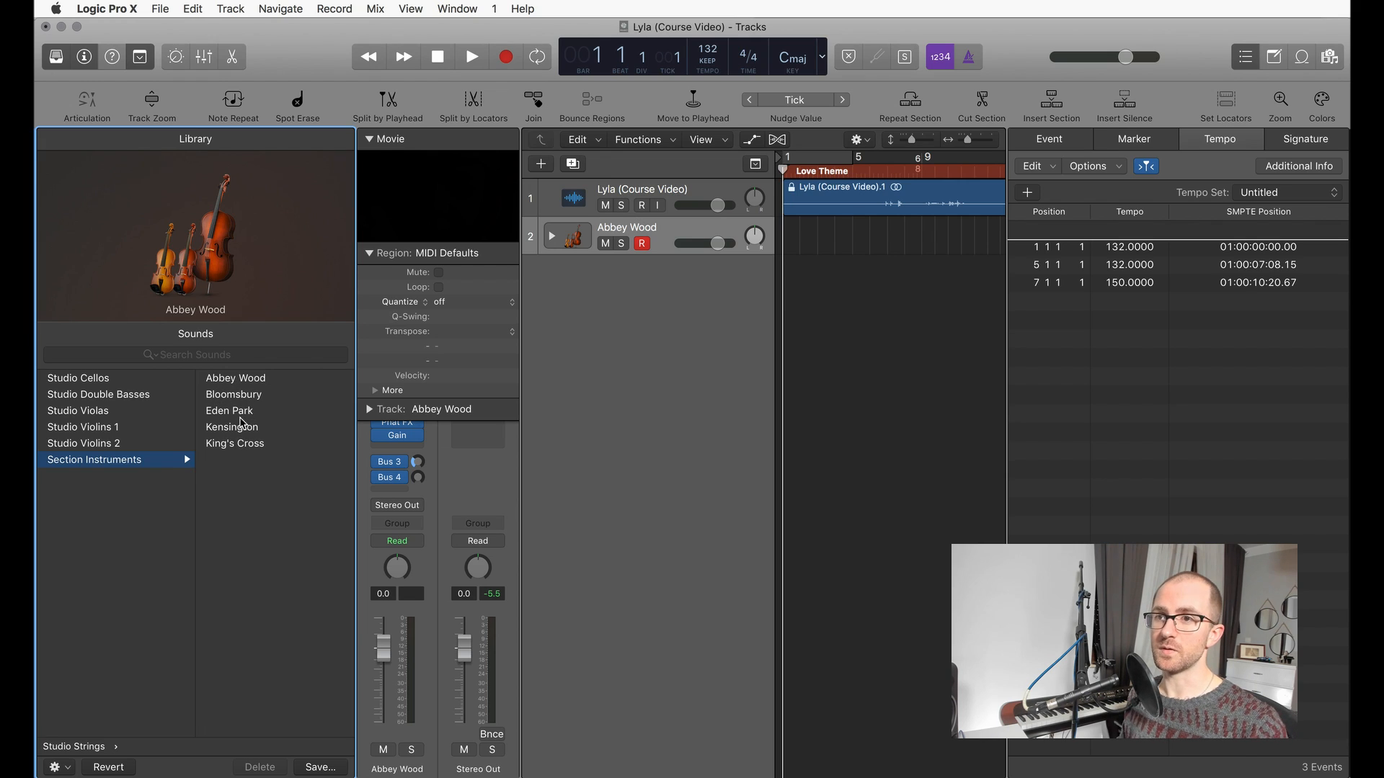
{"action": "left_click", "coordinate": [236, 379]}
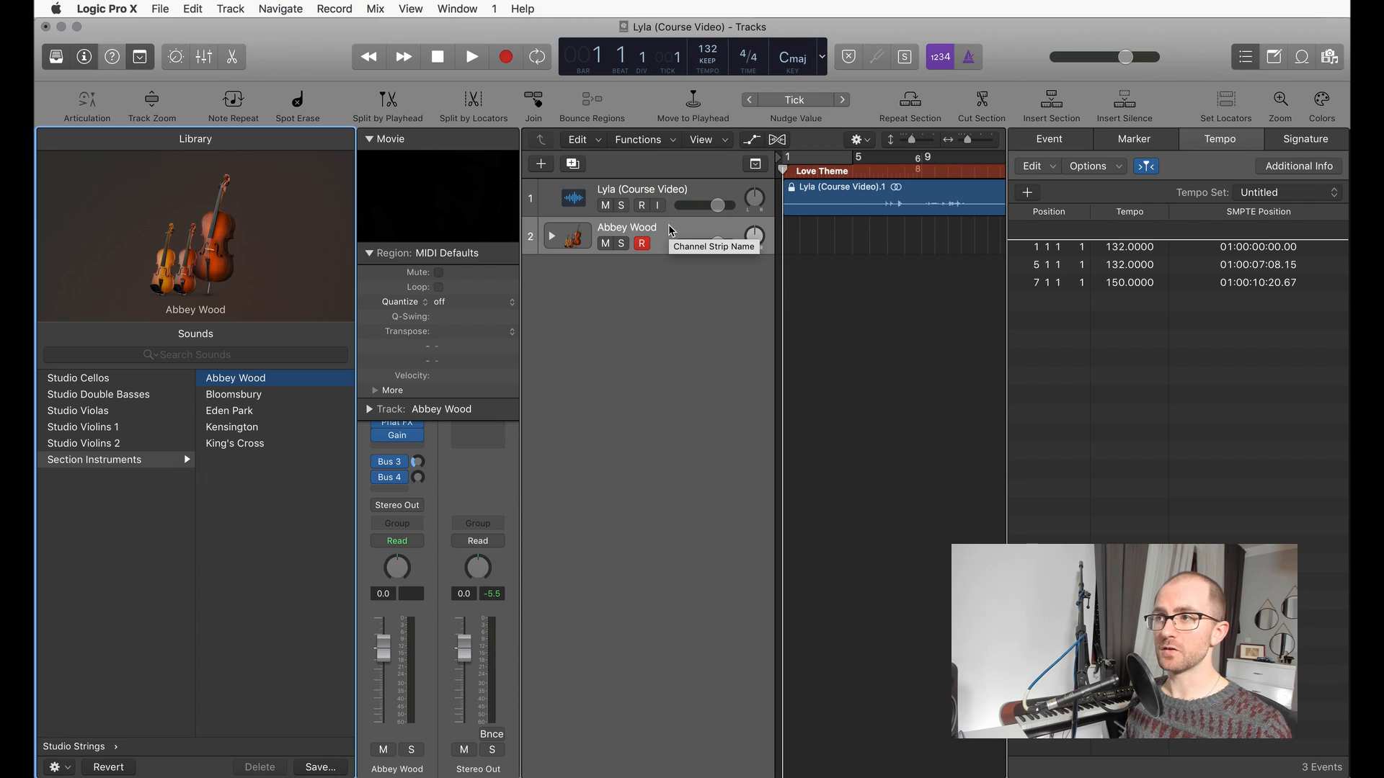
{"action": "left_click", "coordinate": [551, 237]}
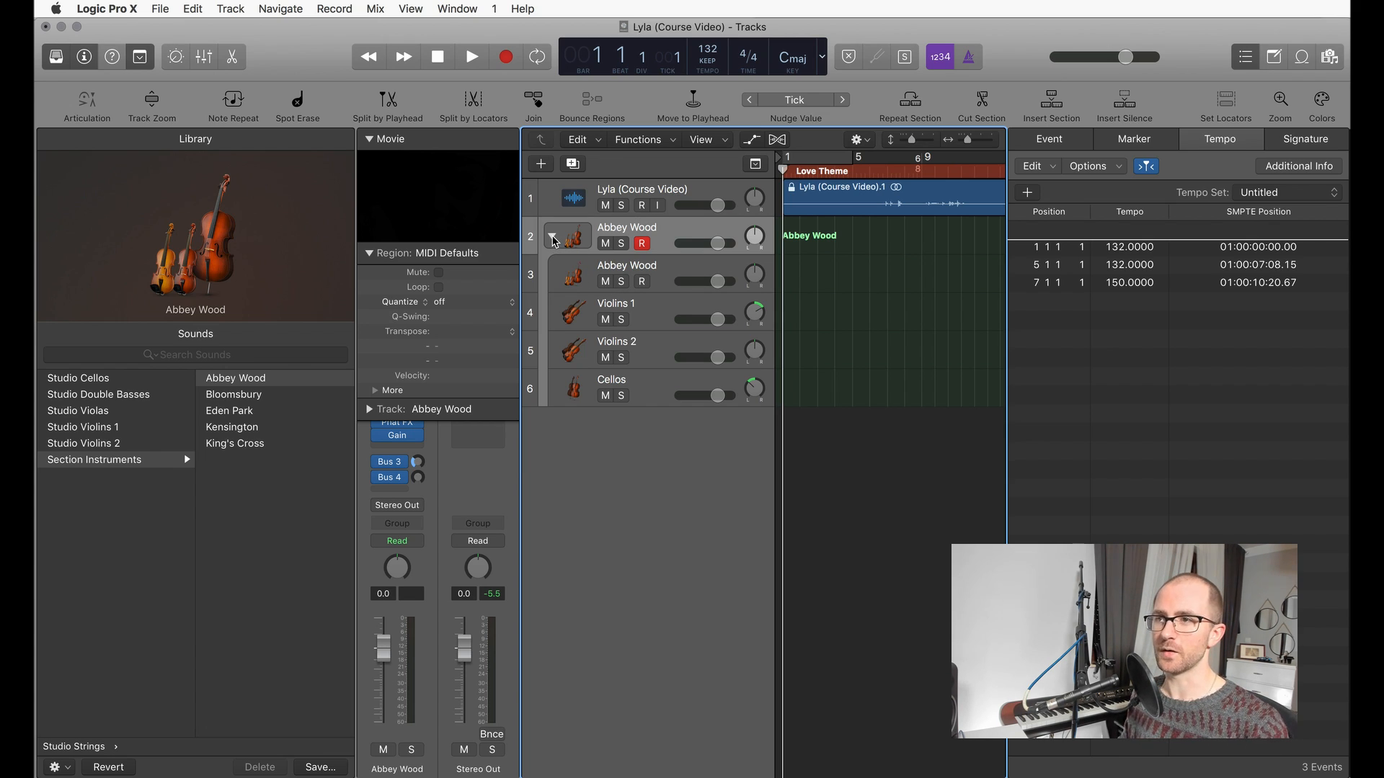
{"action": "left_click", "coordinate": [553, 239]}
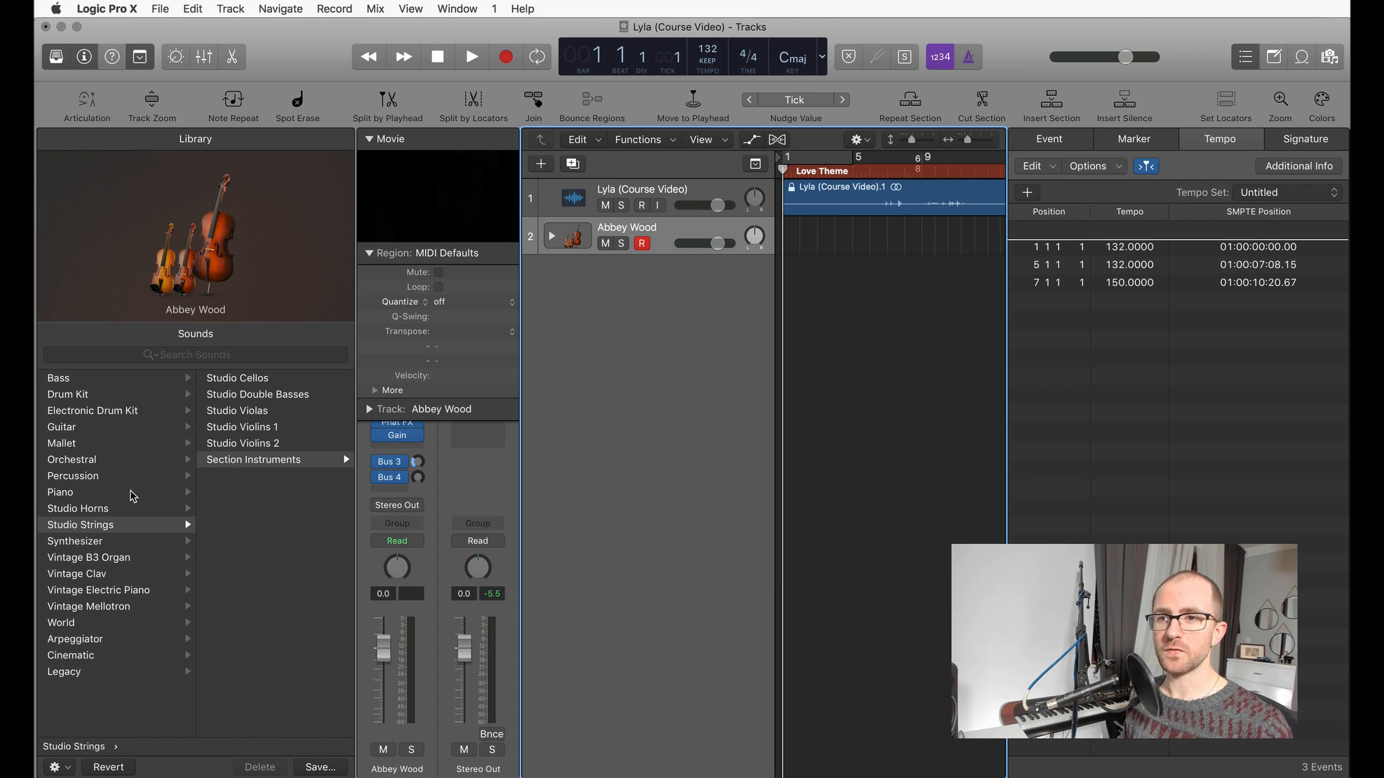
Step: Load the Steinway Grand Piano patch from the Piano sounds onto track 2
{"action": "left_click", "coordinate": [132, 495]}
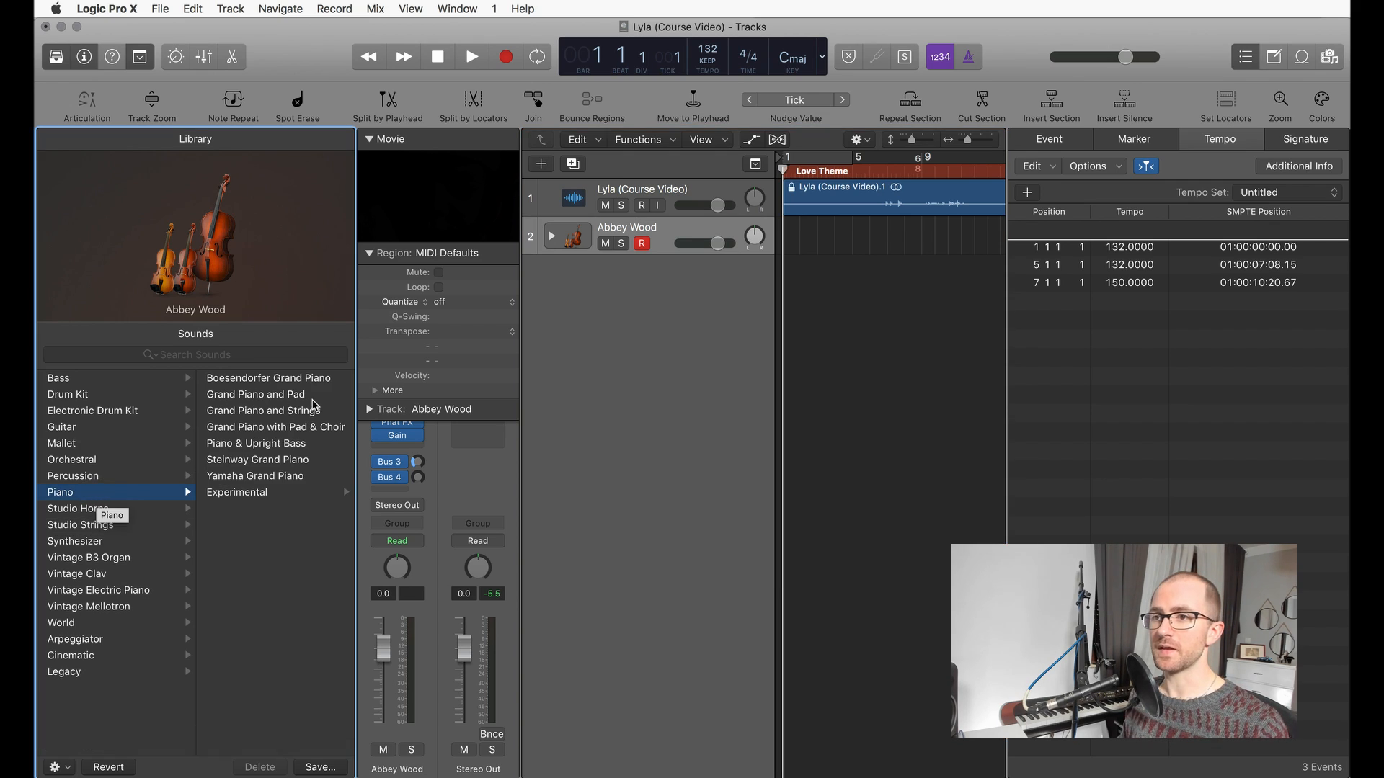
{"action": "left_click", "coordinate": [265, 462]}
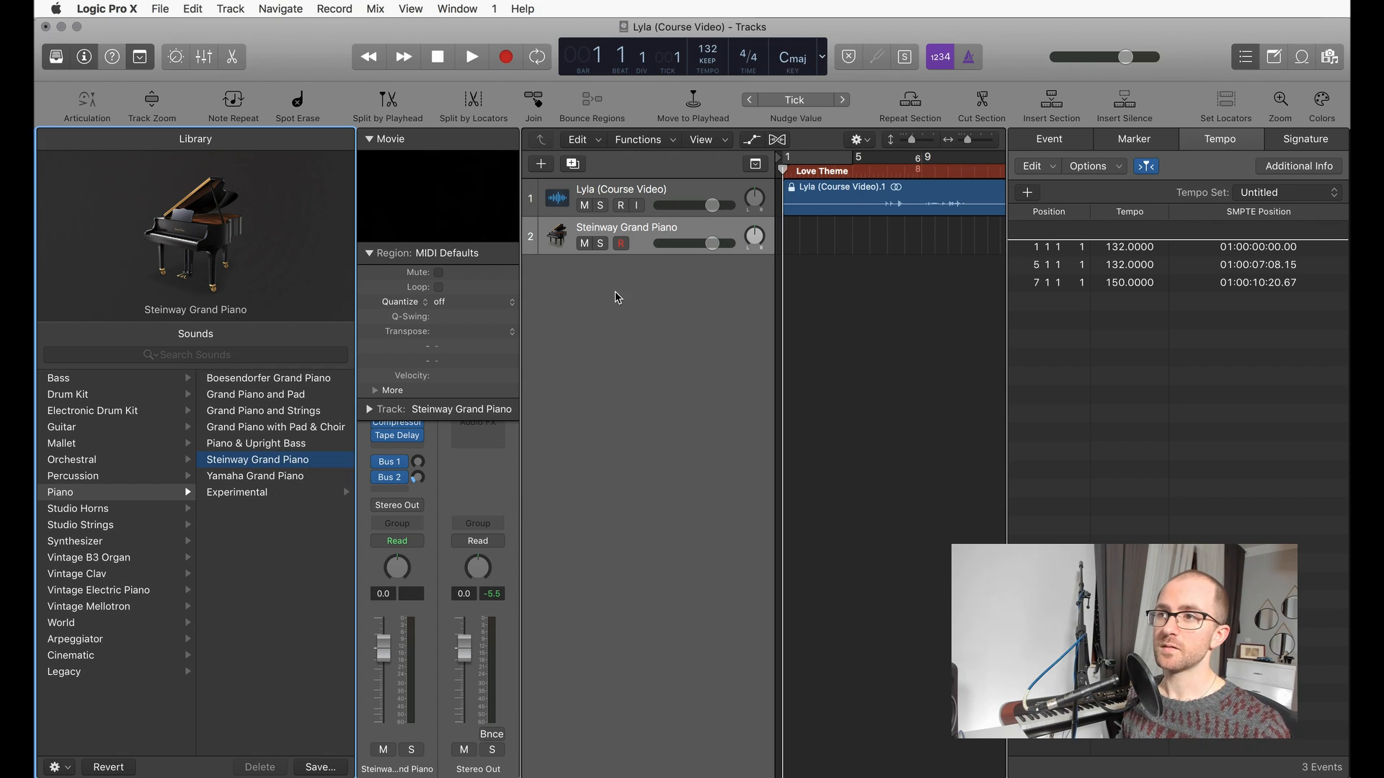
Step: Add a software instrument track below the piano and load the String Ensemble patch from the Orchestral Strings sounds
{"action": "double_click", "coordinate": [637, 301]}
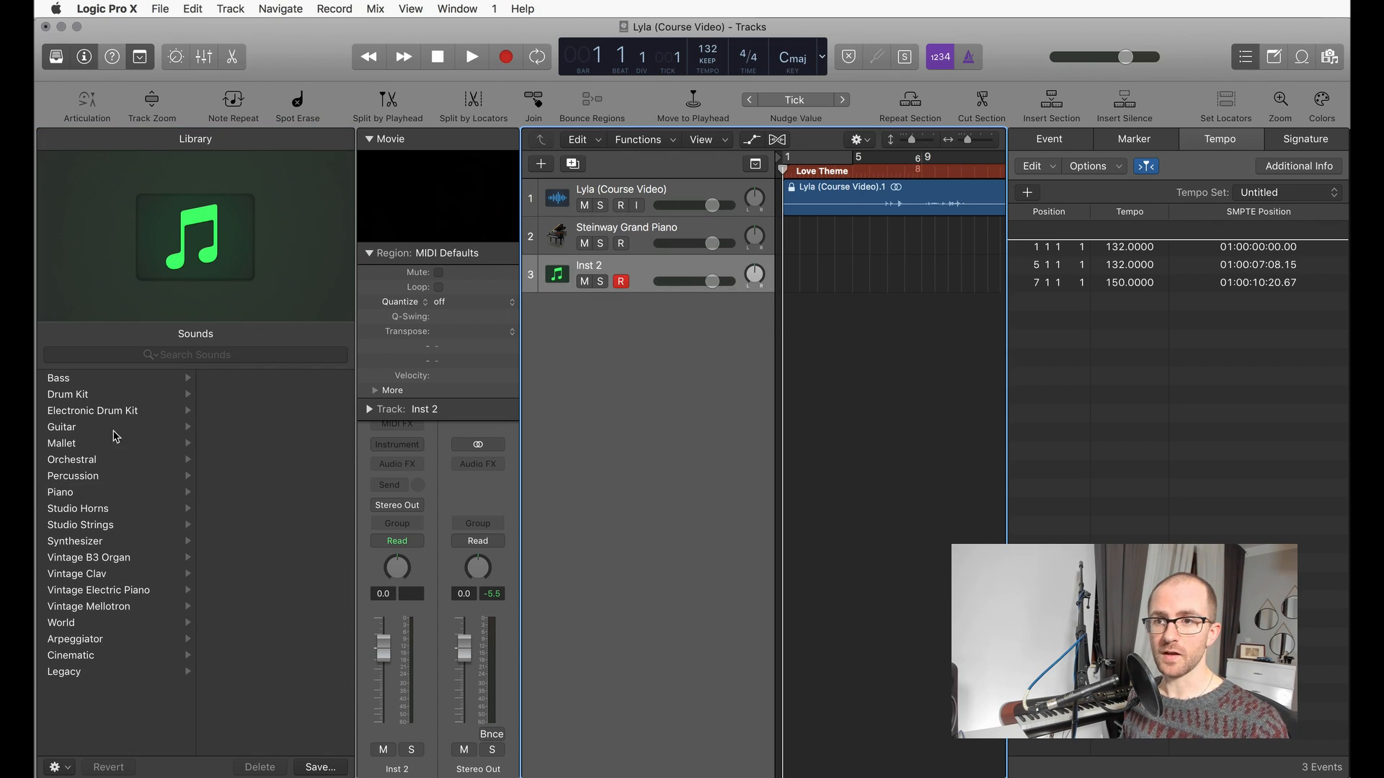
{"action": "left_click", "coordinate": [83, 461]}
{"action": "left_click", "coordinate": [243, 479]}
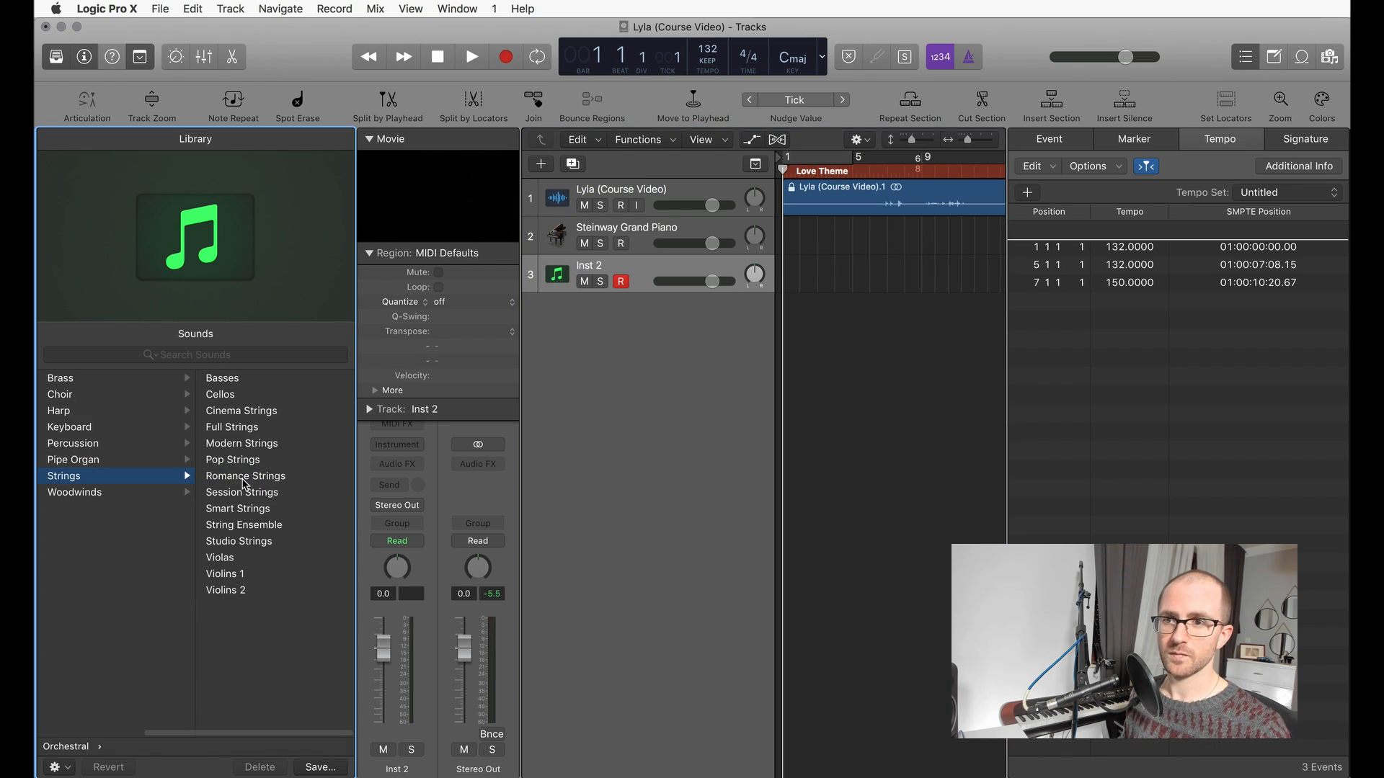
{"action": "left_click", "coordinate": [263, 527]}
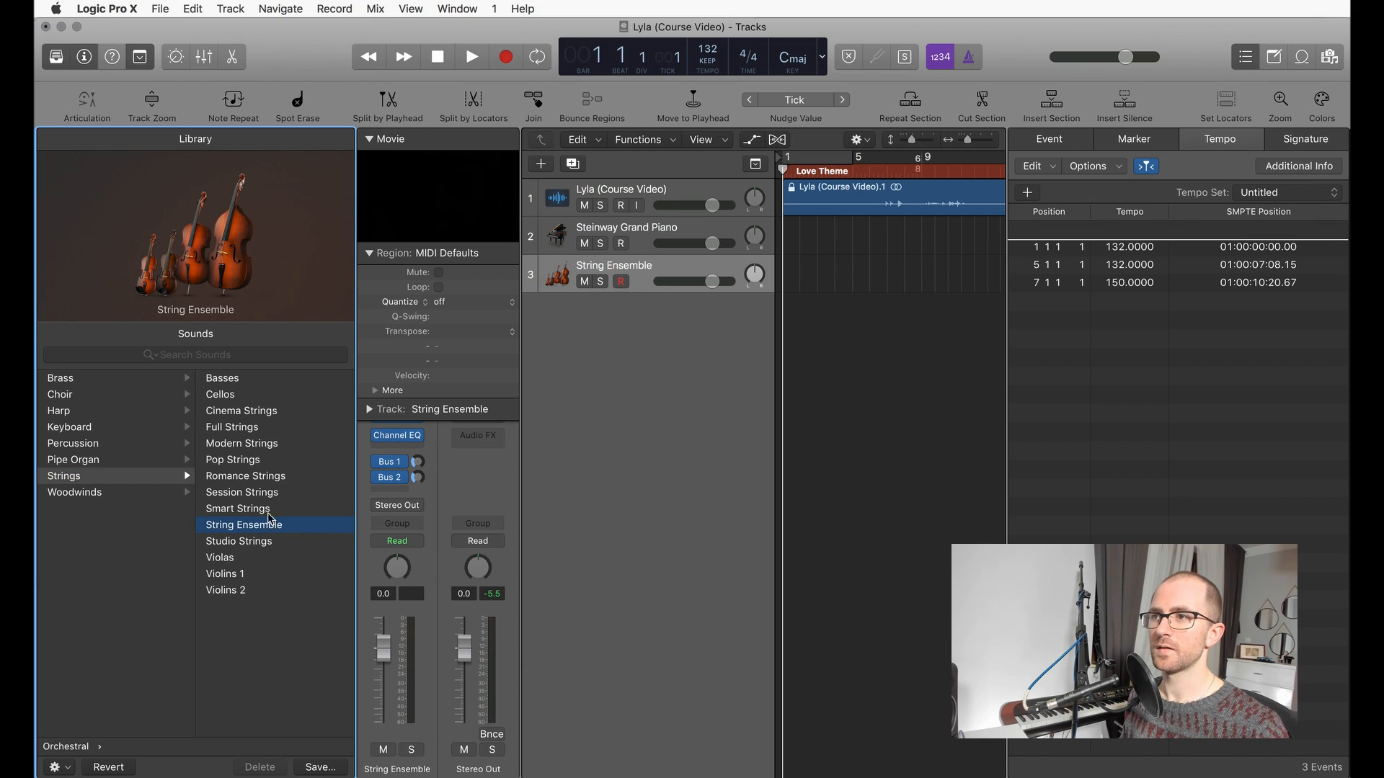
Step: Add a fourth track with the Full Brass patch from the Orchestral Brass sounds, and hide the Library and inspector
{"action": "double_click", "coordinate": [603, 365]}
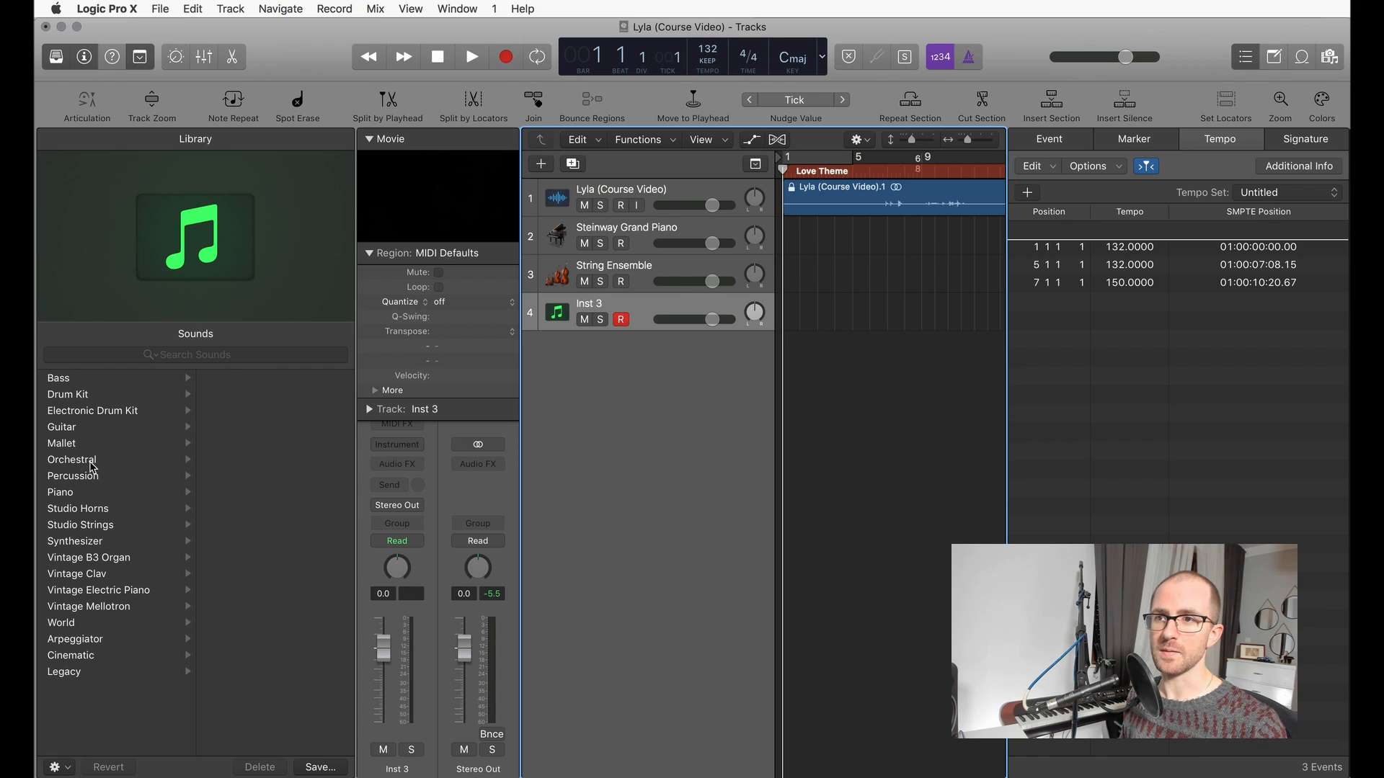
{"action": "left_click", "coordinate": [92, 461]}
{"action": "left_click", "coordinate": [258, 381]}
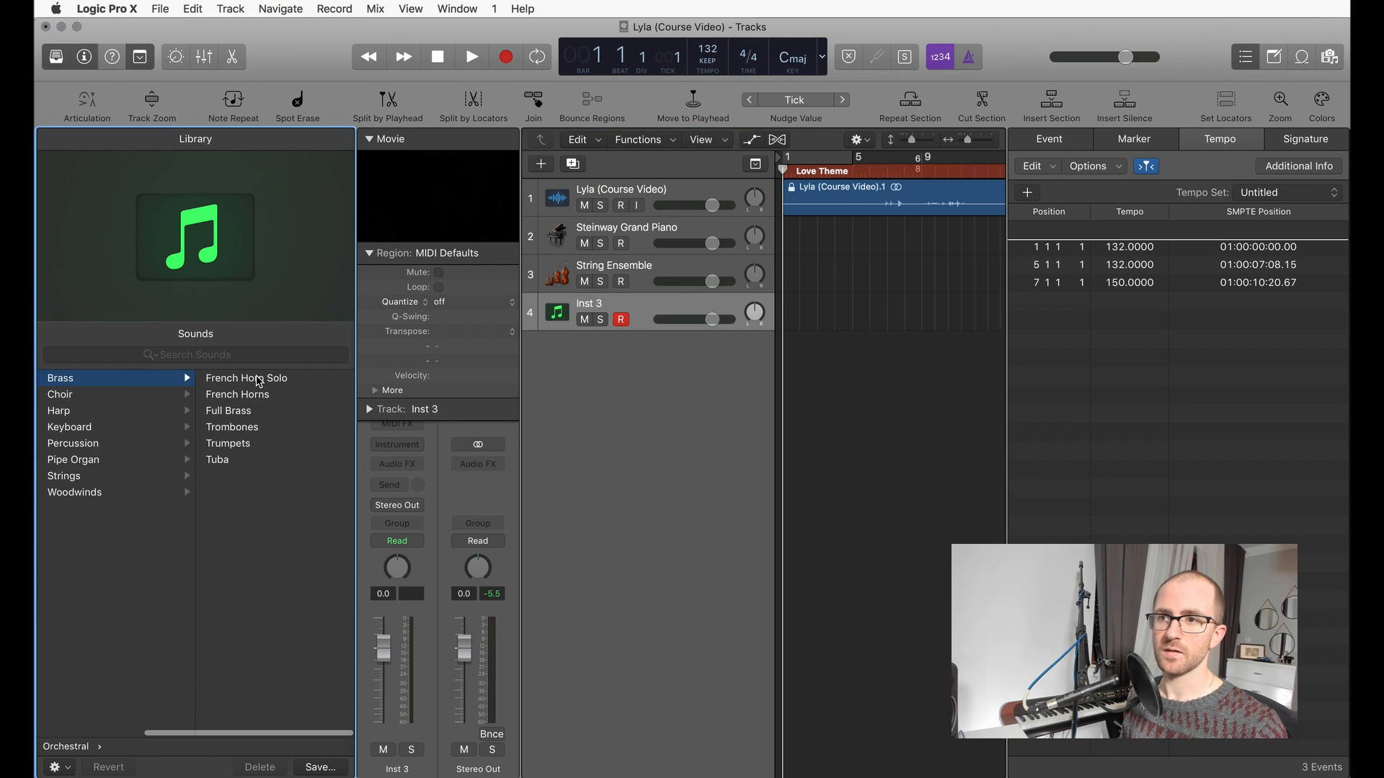
{"action": "left_click", "coordinate": [259, 411]}
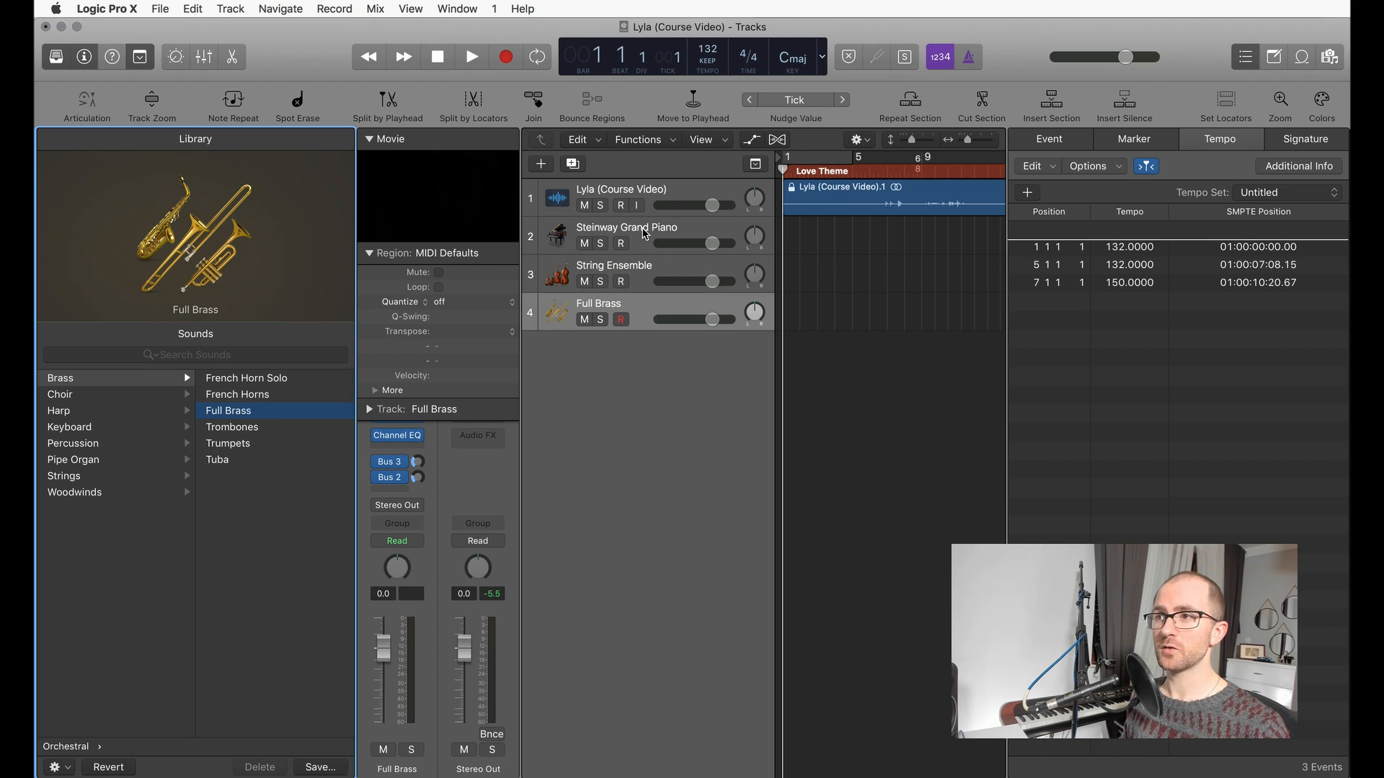
{"action": "key", "text": "y"}
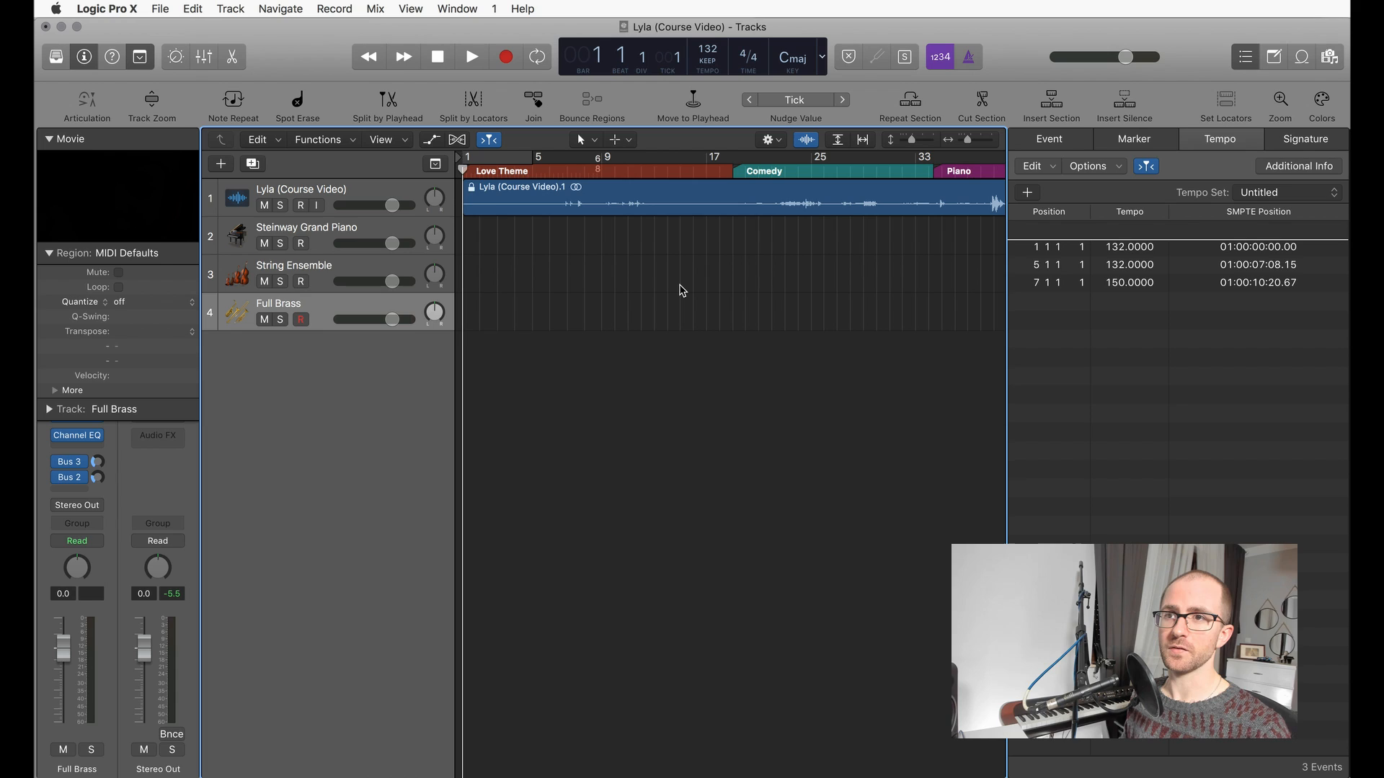
{"action": "key", "text": "i"}
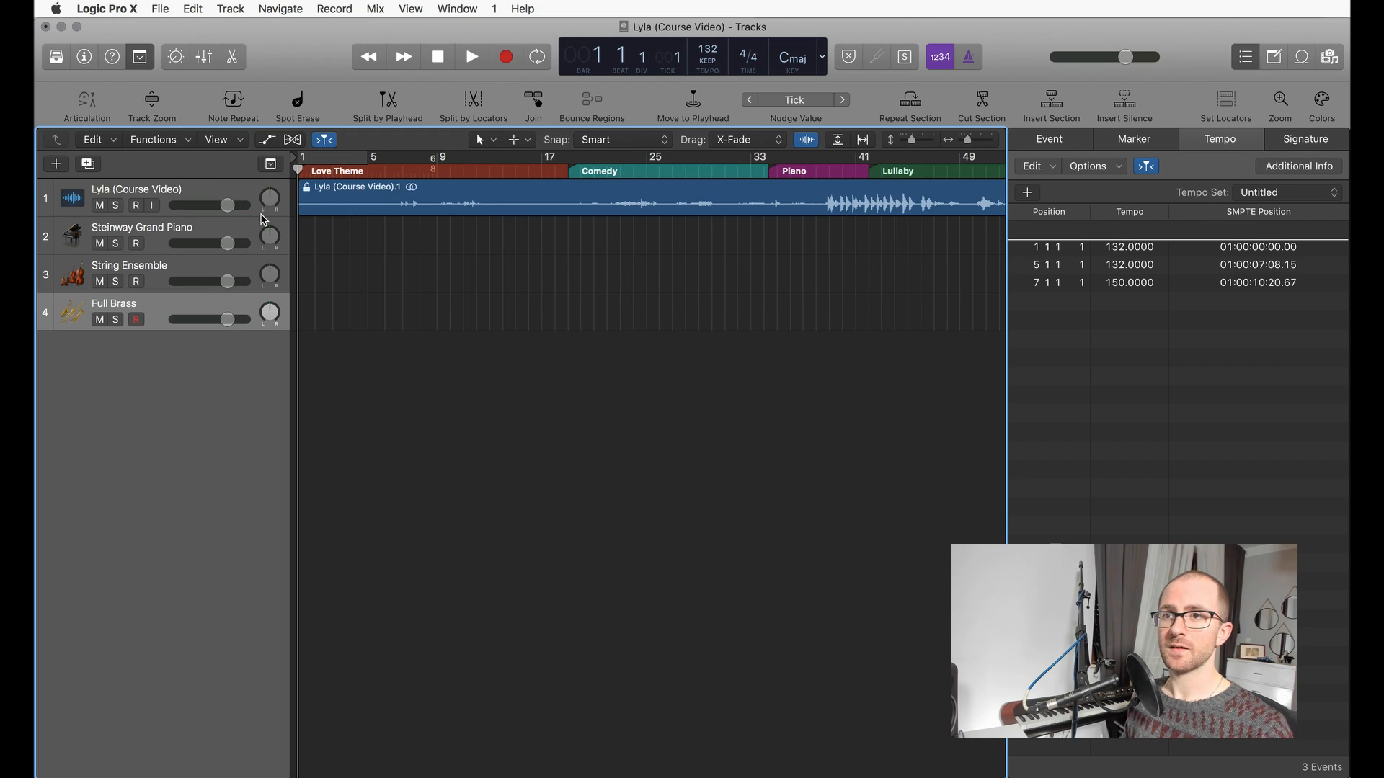
Step: Assign bright red to the Steinway Grand Piano track and bright magenta to the Full Brass track from the color palette
{"action": "left_click", "coordinate": [194, 236]}
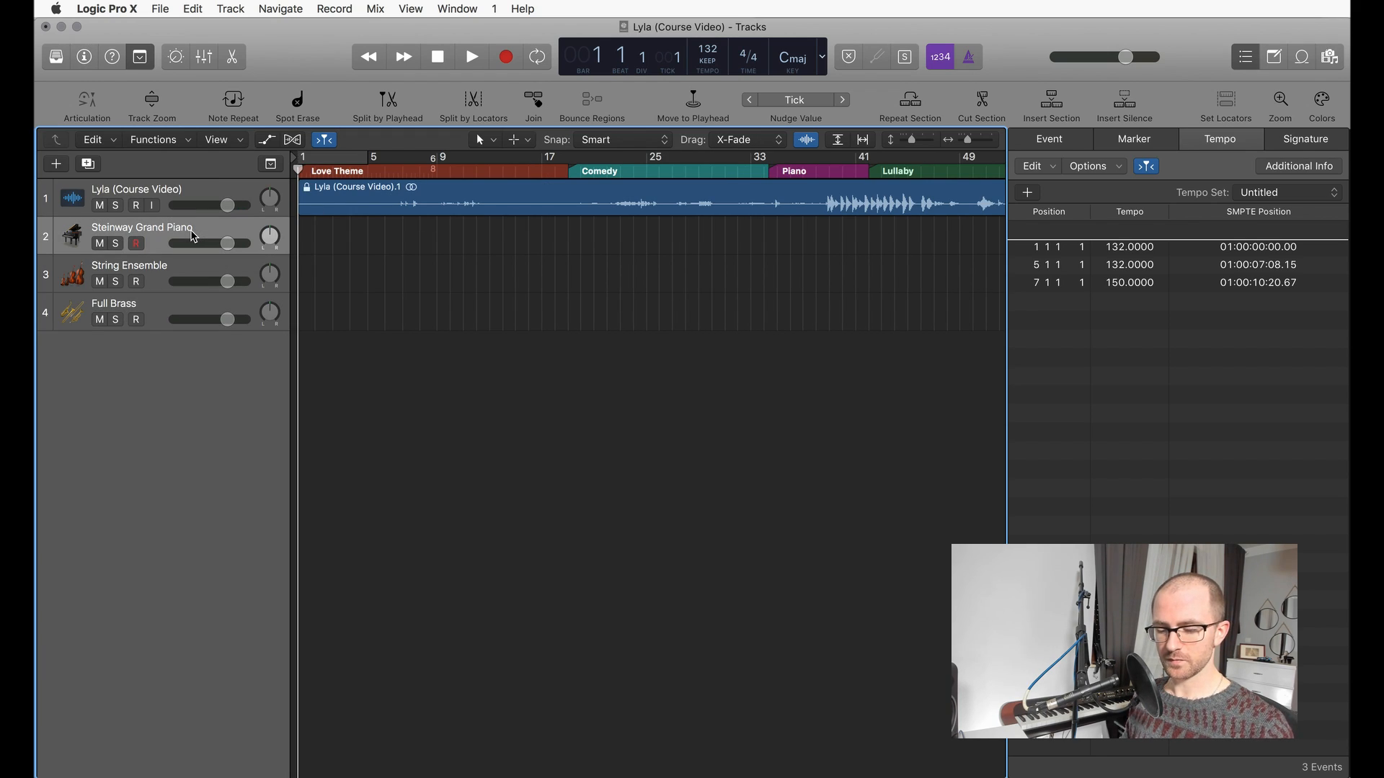
{"action": "key", "text": "alt+c"}
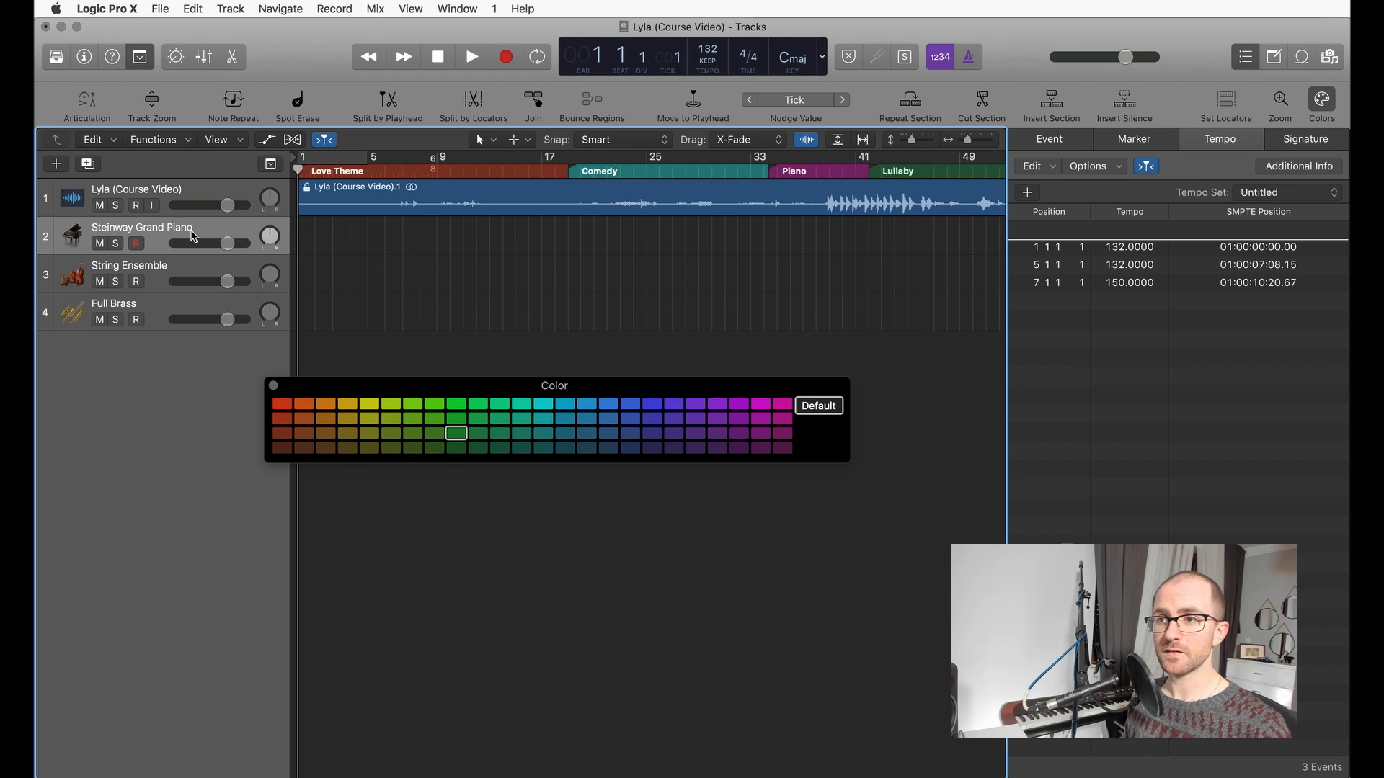
{"action": "left_click", "coordinate": [283, 410]}
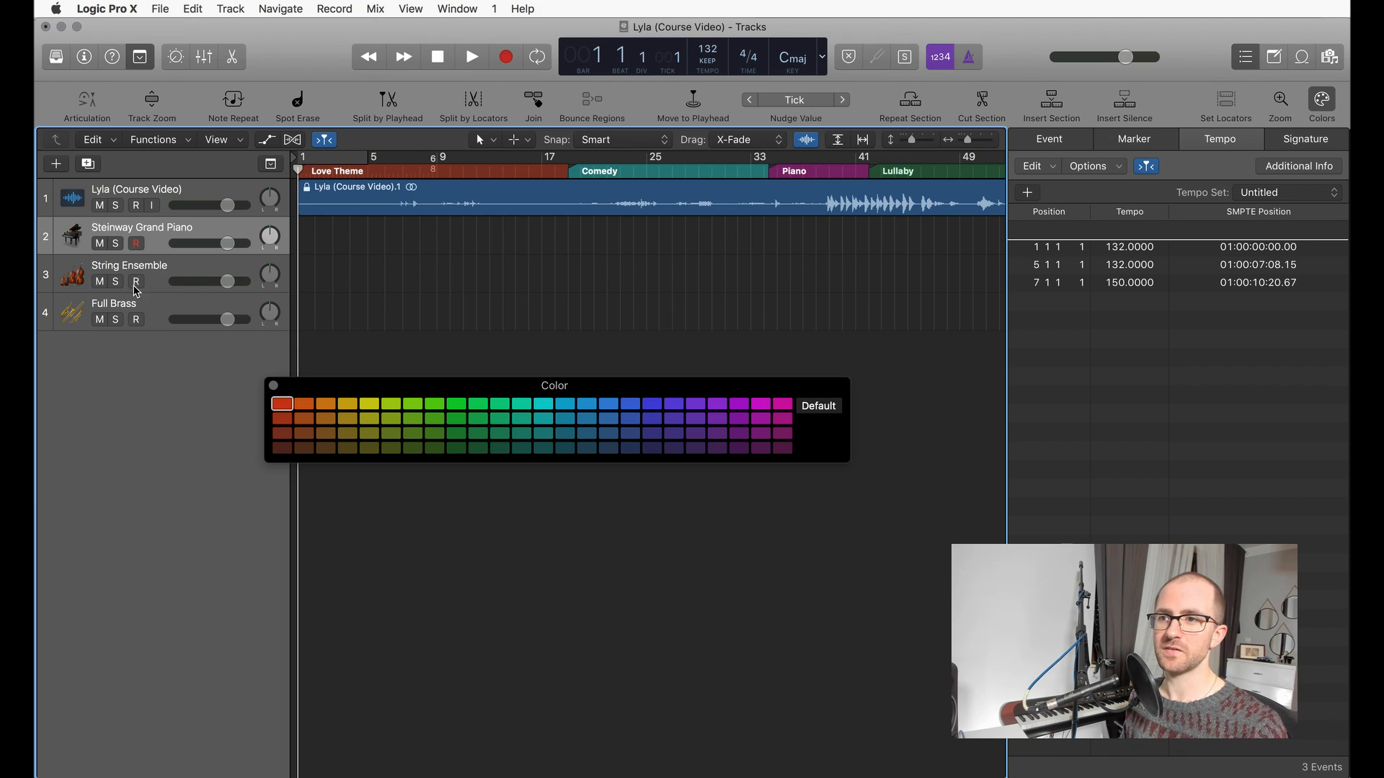
{"action": "left_click", "coordinate": [175, 270]}
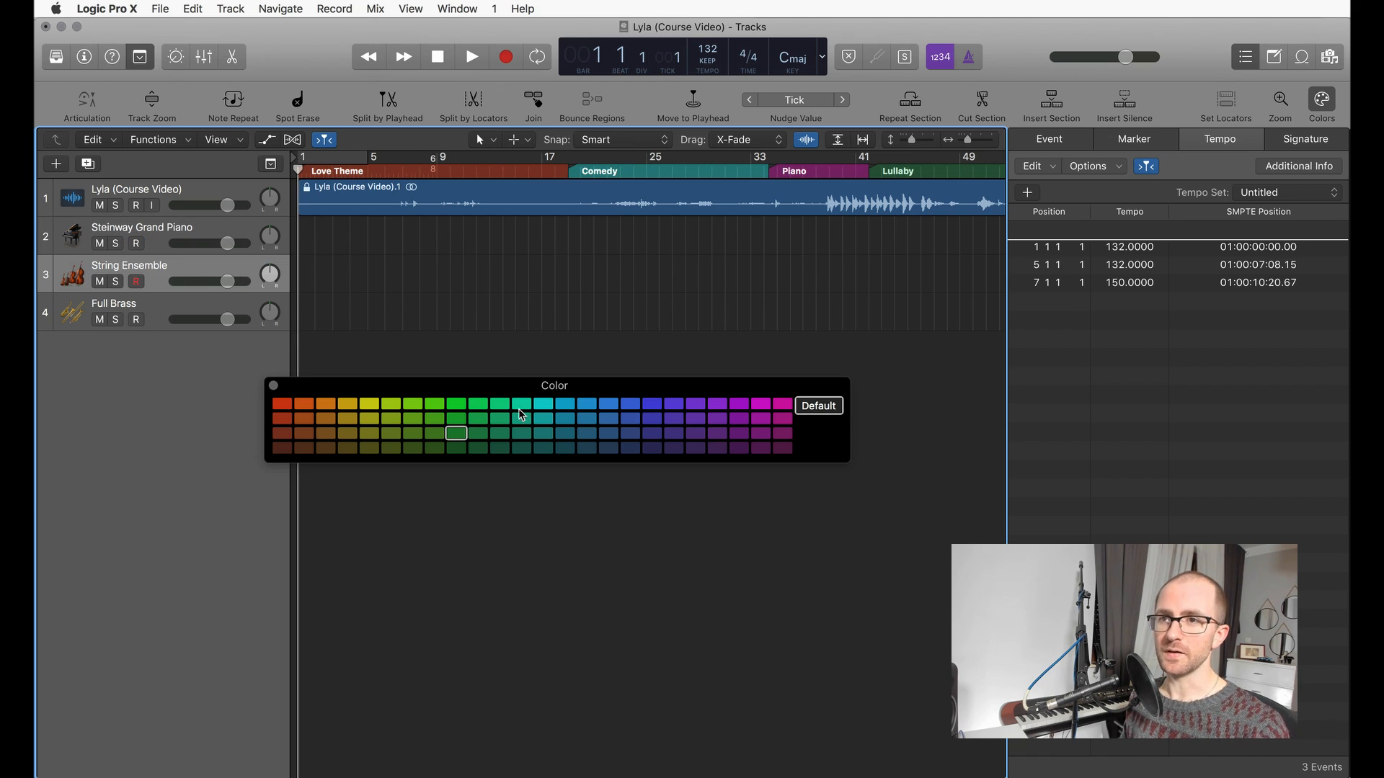
{"action": "left_click", "coordinate": [176, 317]}
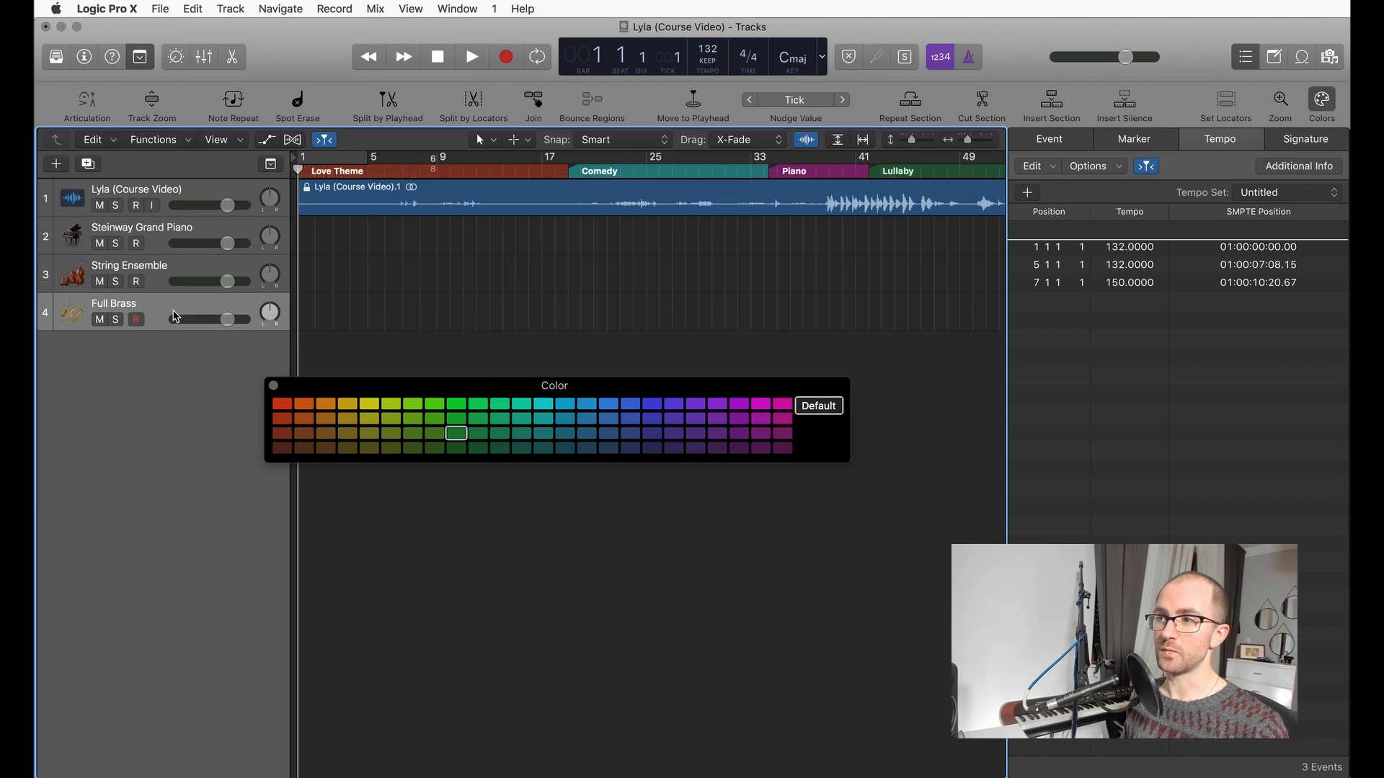
{"action": "left_click", "coordinate": [783, 404]}
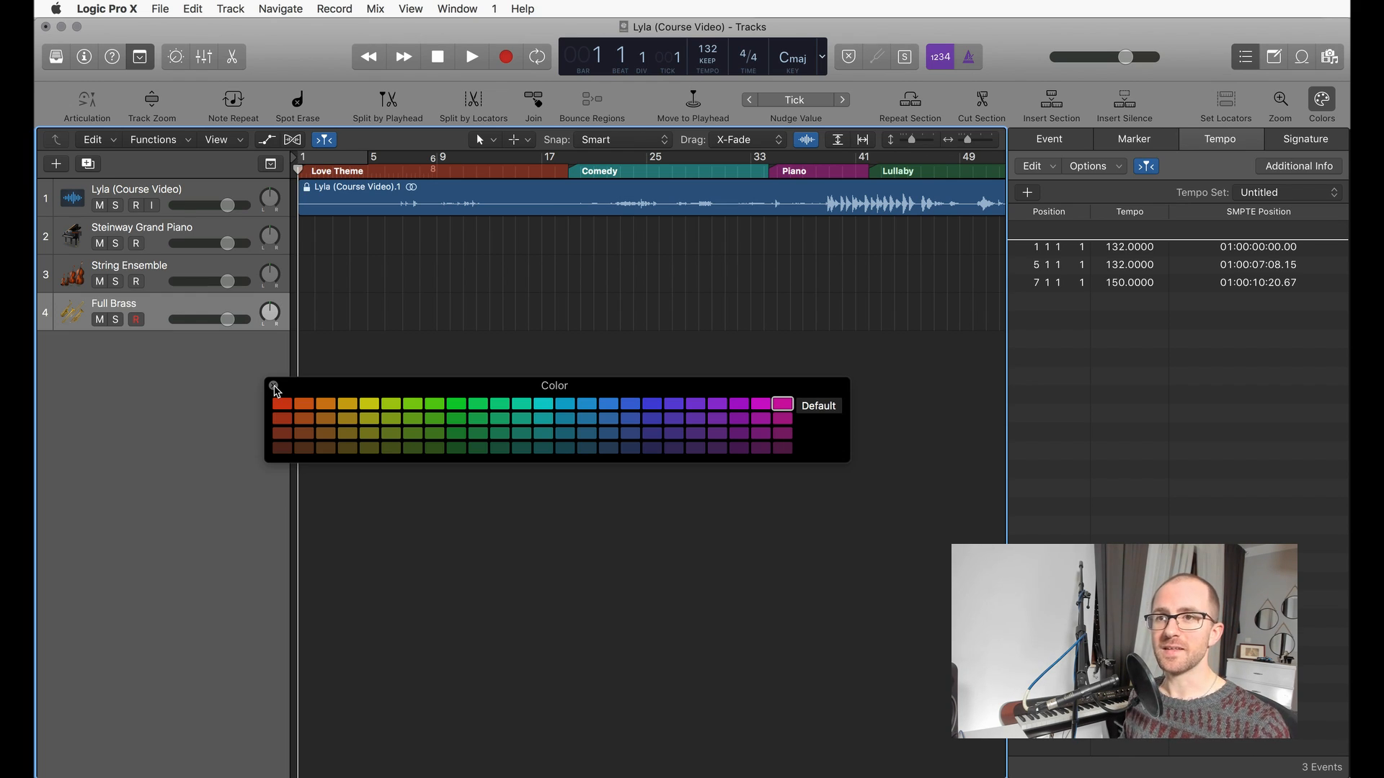
{"action": "left_click", "coordinate": [274, 387]}
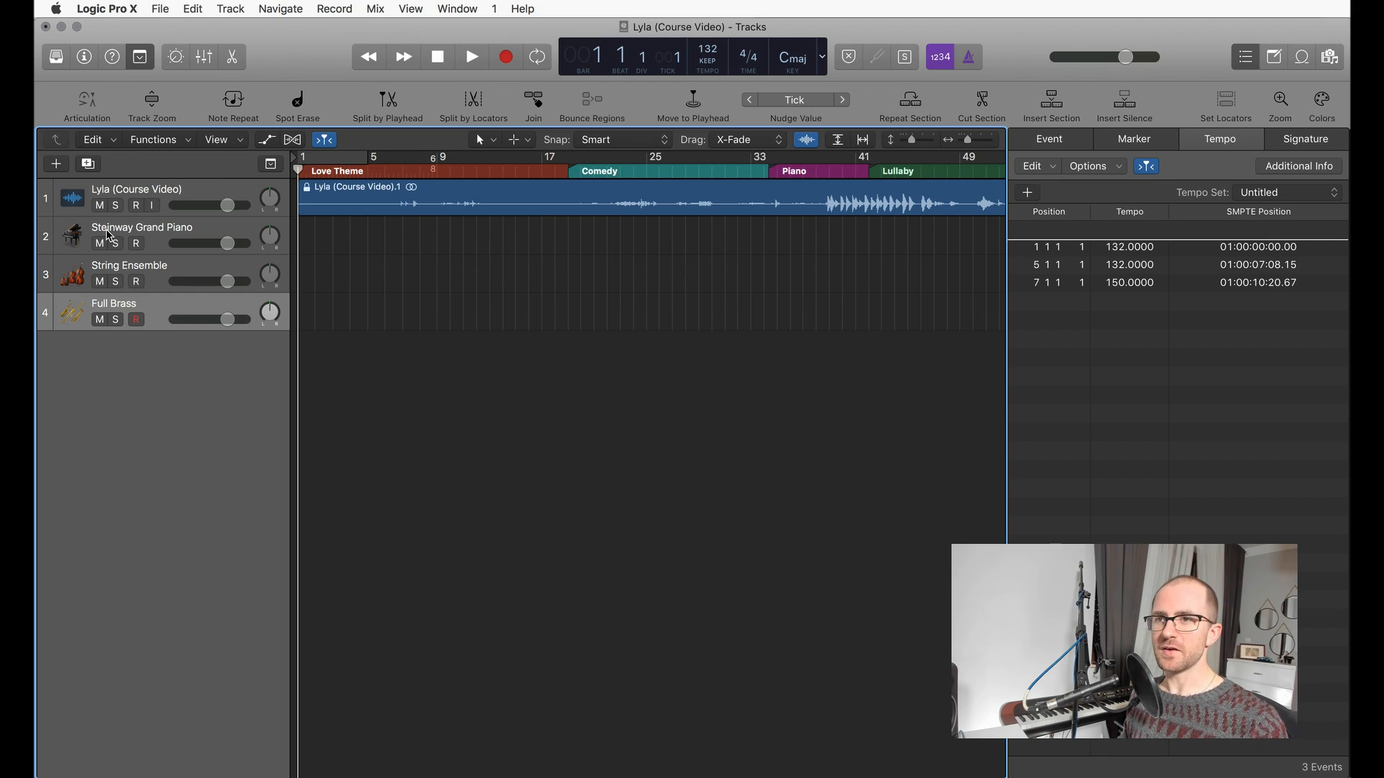
Step: Rename the Steinway Grand Piano track as Piano and the String Ensemble track as Strings
{"action": "double_click", "coordinate": [160, 227]}
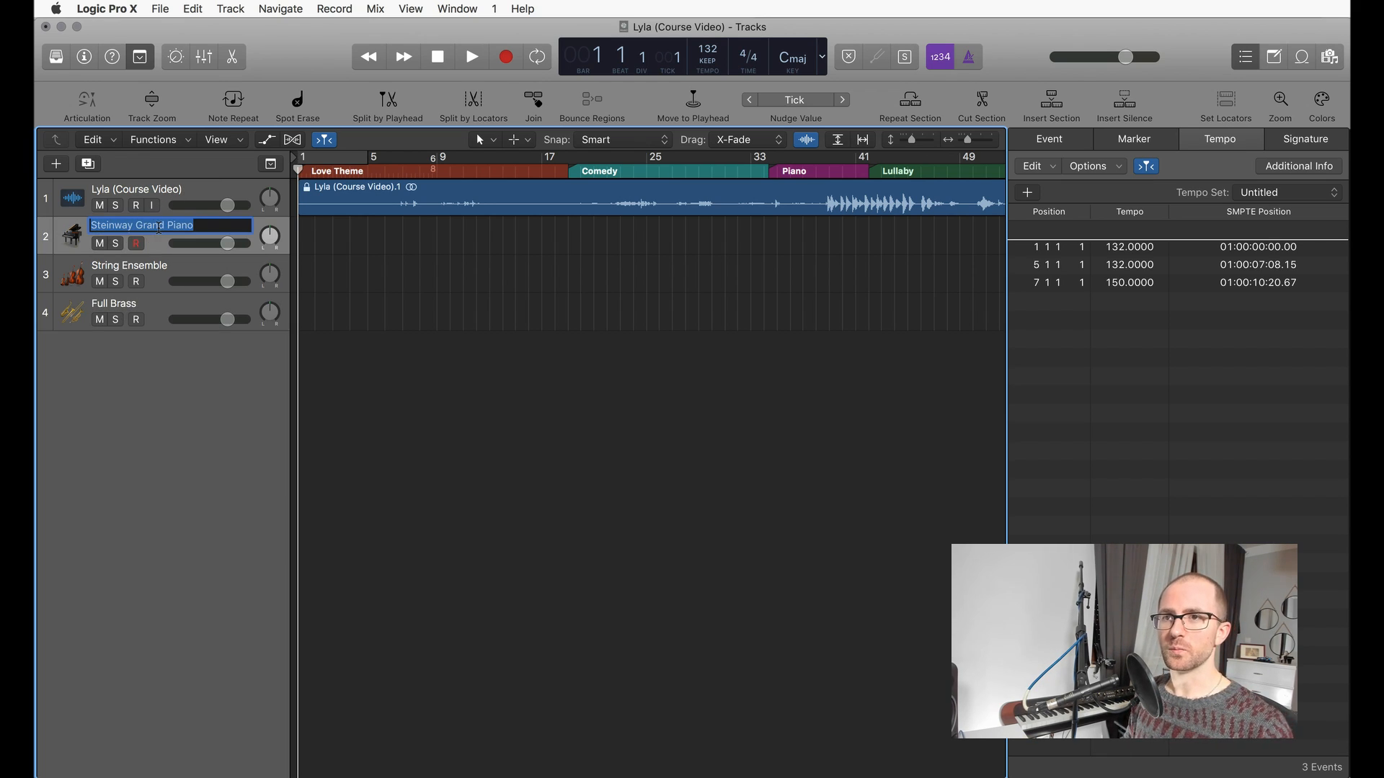
{"action": "type", "text": "Piano"}
{"action": "key", "text": "Return"}
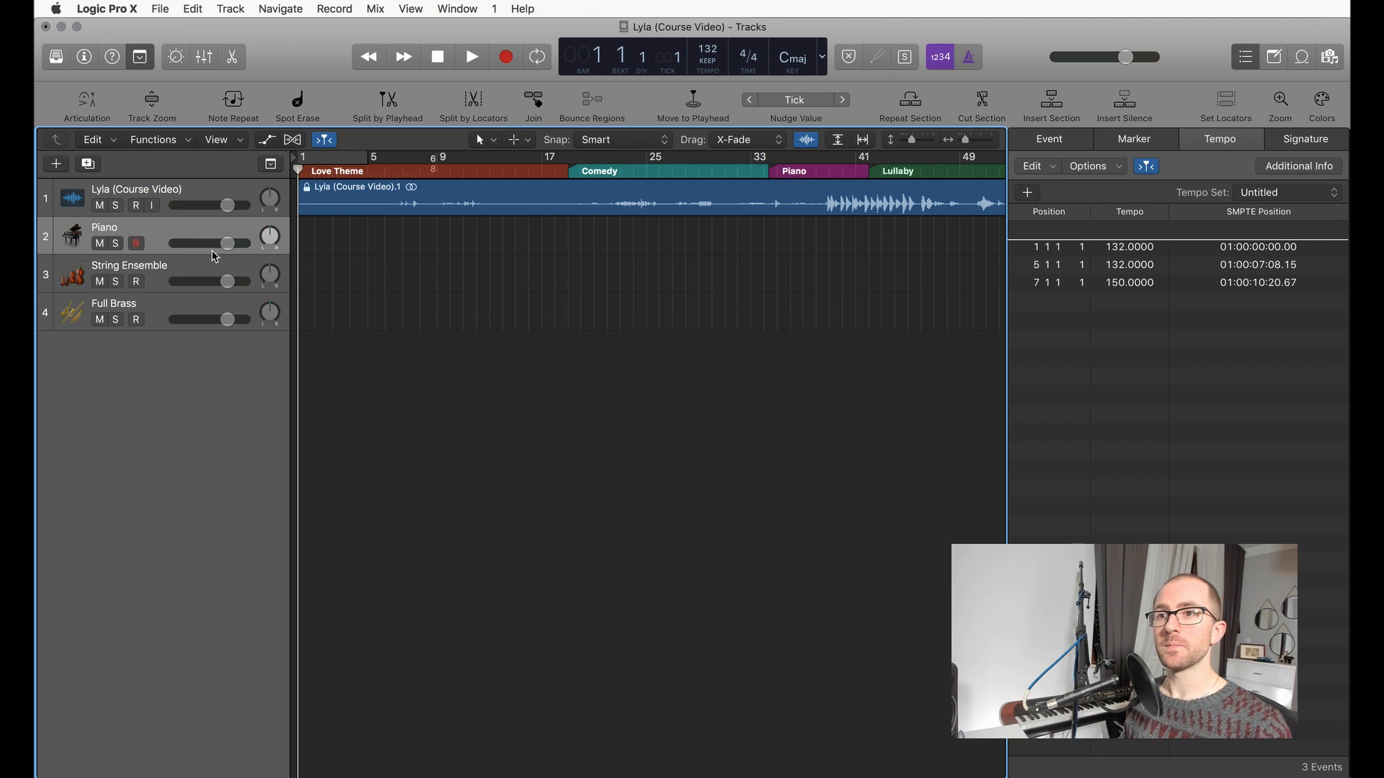
{"action": "double_click", "coordinate": [155, 268]}
{"action": "type", "text": "Strings"}
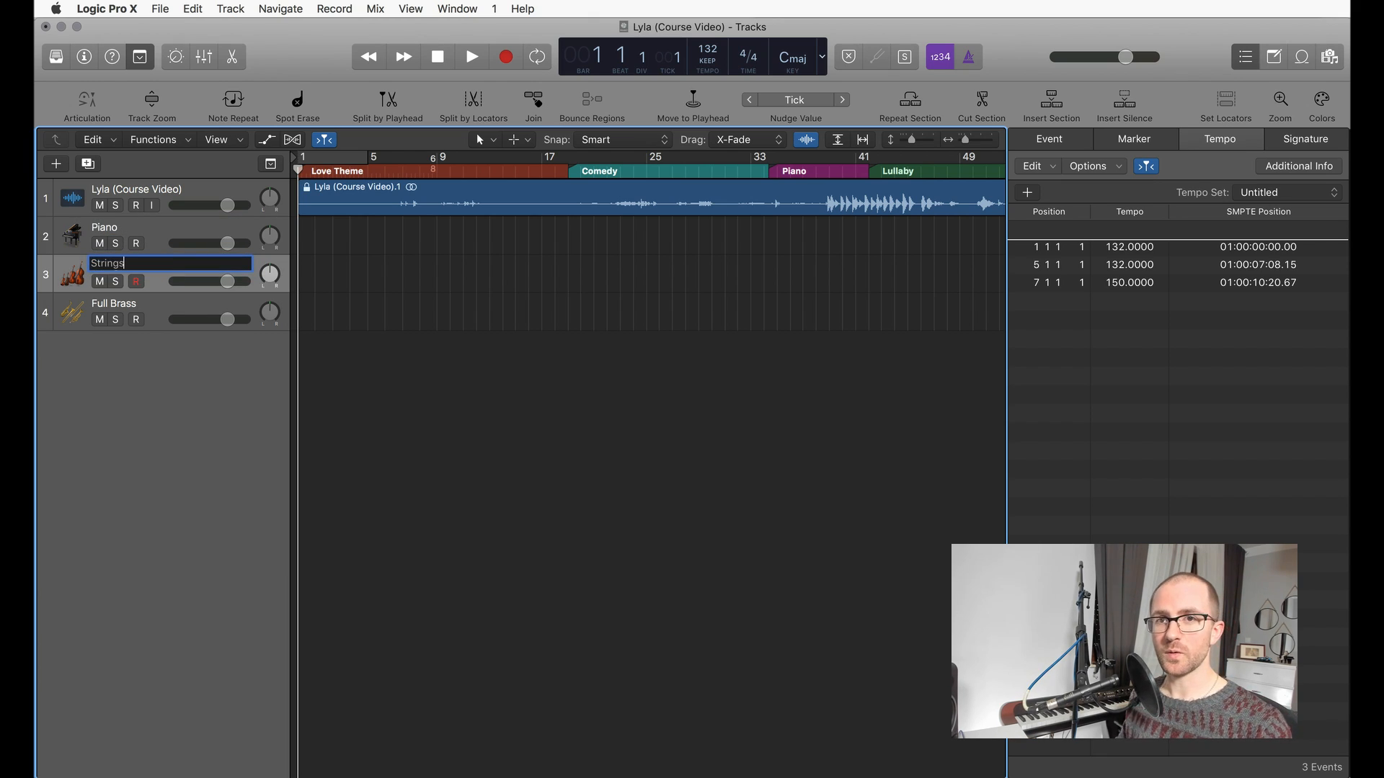
{"action": "key", "text": "Return"}
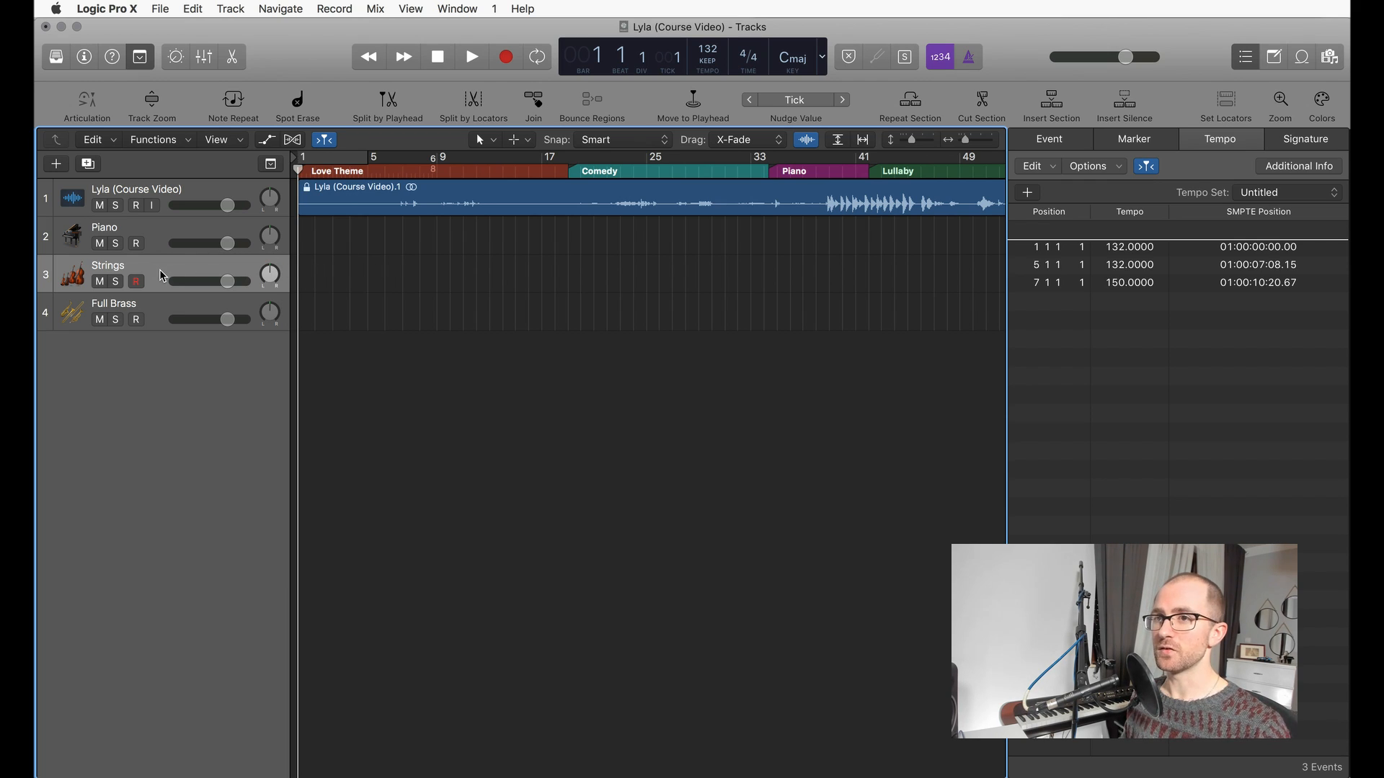
Step: Rename the Full Brass track as Brass
{"action": "scroll", "coordinate": [609, 287], "scroll_direction": "right", "scroll_amount": 5}
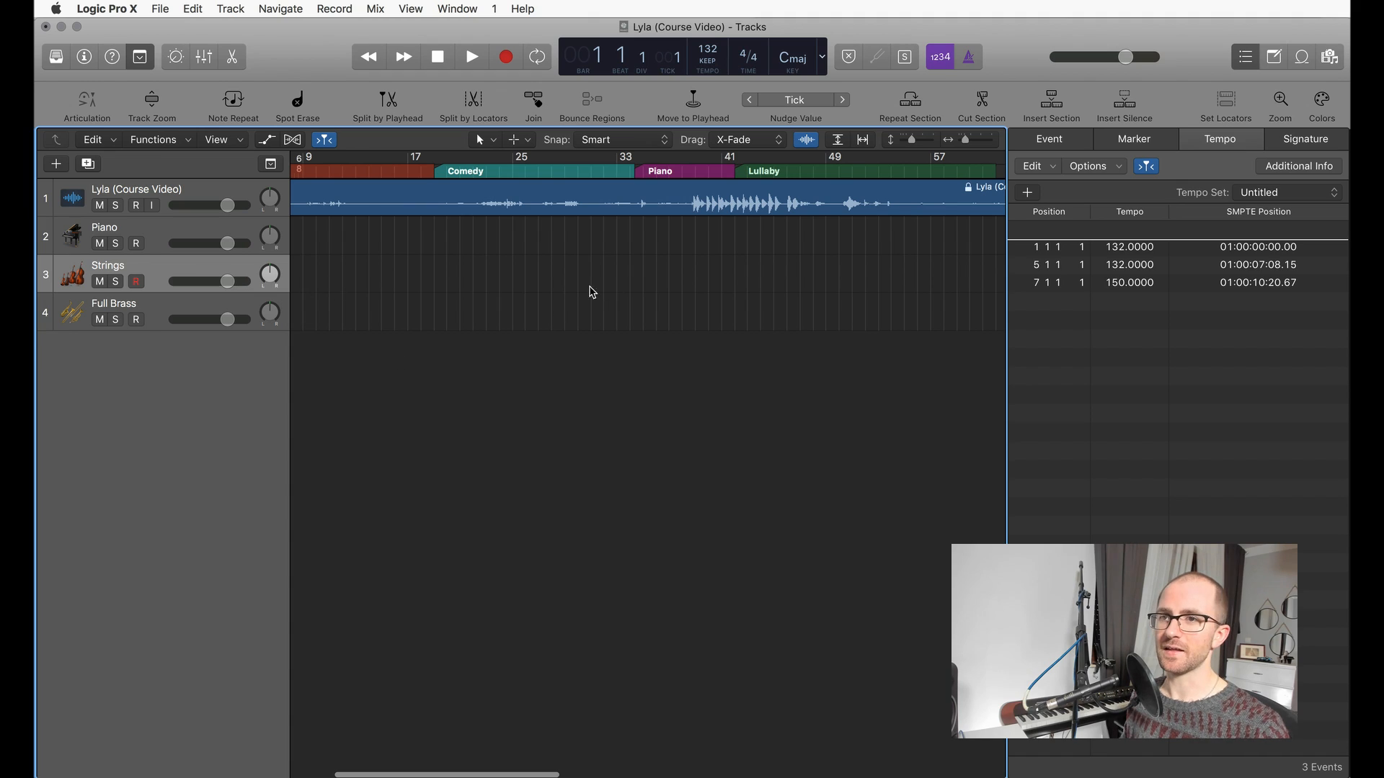
{"action": "left_click", "coordinate": [102, 304]}
{"action": "double_click", "coordinate": [102, 305]}
{"action": "type", "text": "B"}
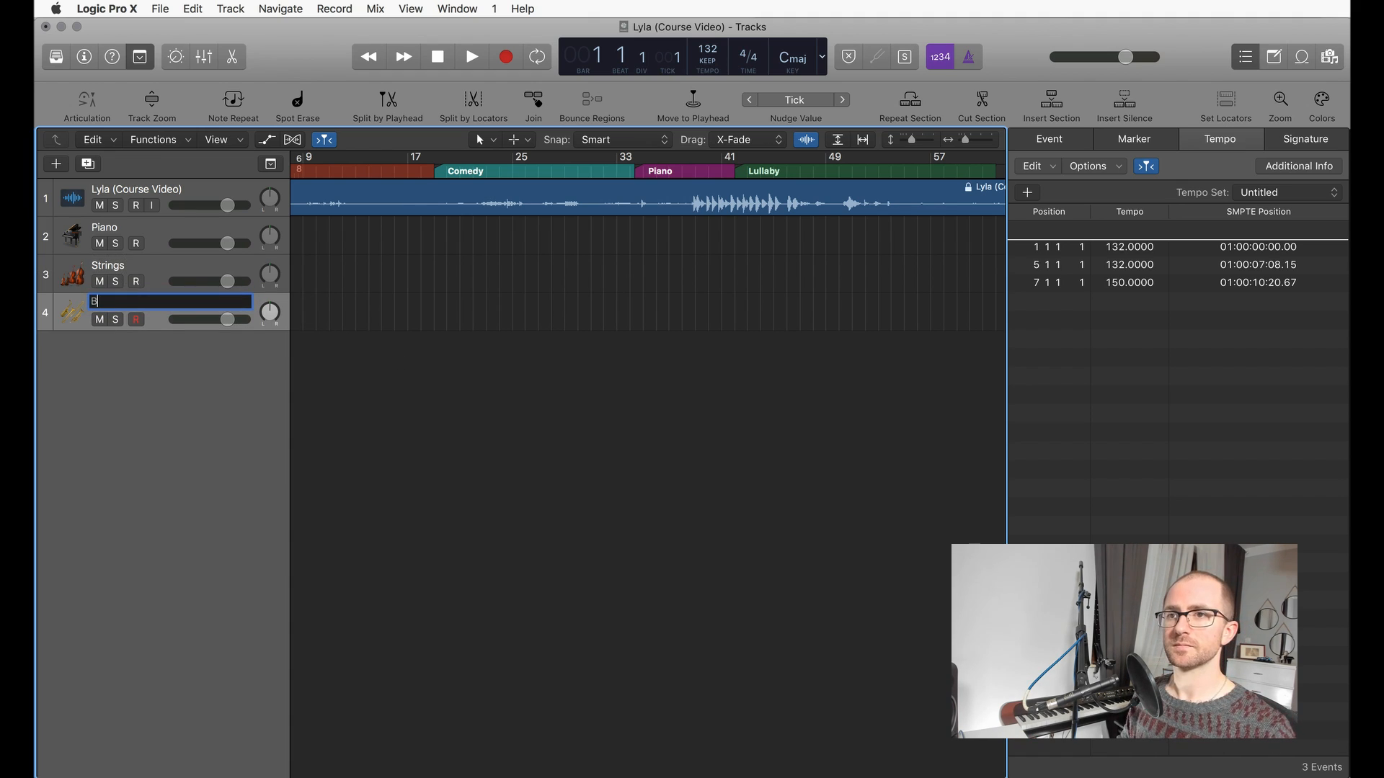
{"action": "key", "text": "Return"}
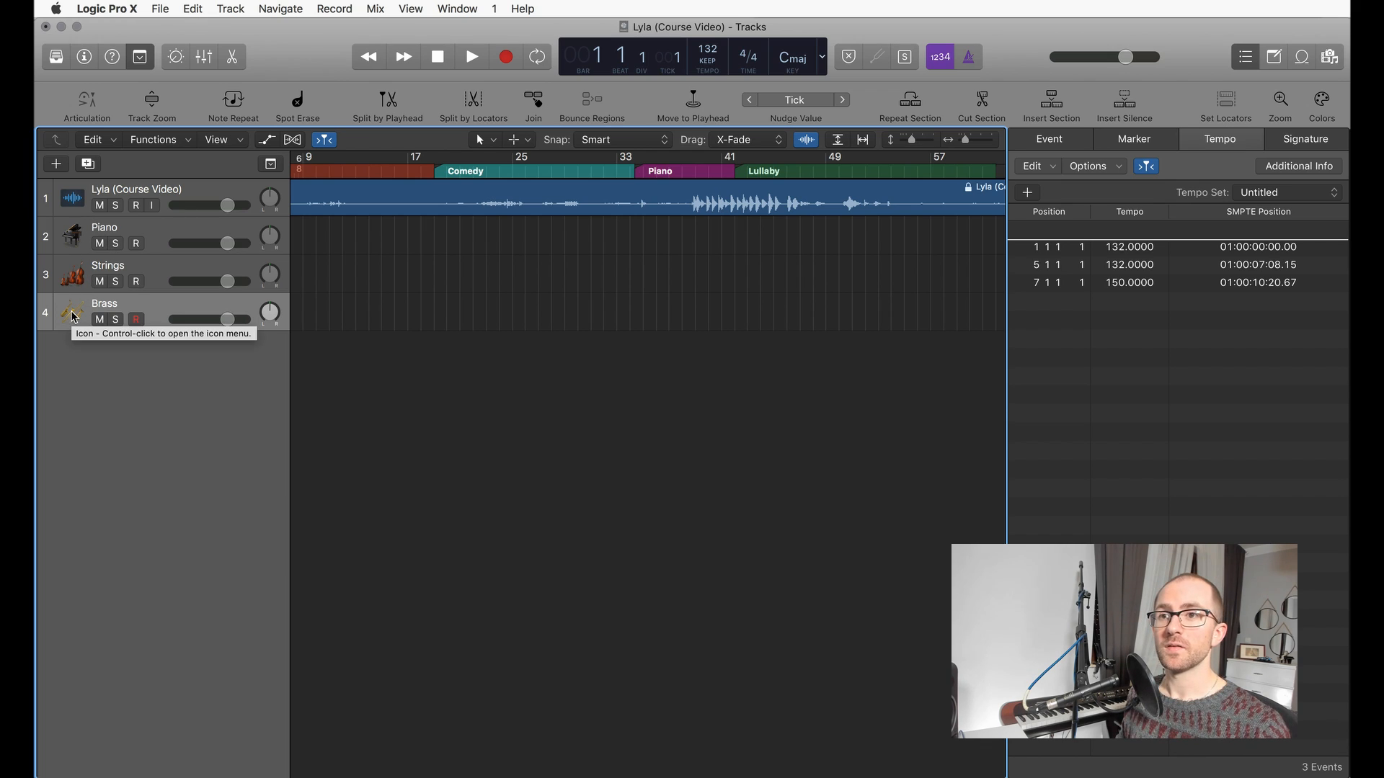
Step: Change the Brass track's icon to the bagpipes from the Wind icons
{"action": "scroll", "coordinate": [154, 236], "scroll_direction": "left", "scroll_amount": 2}
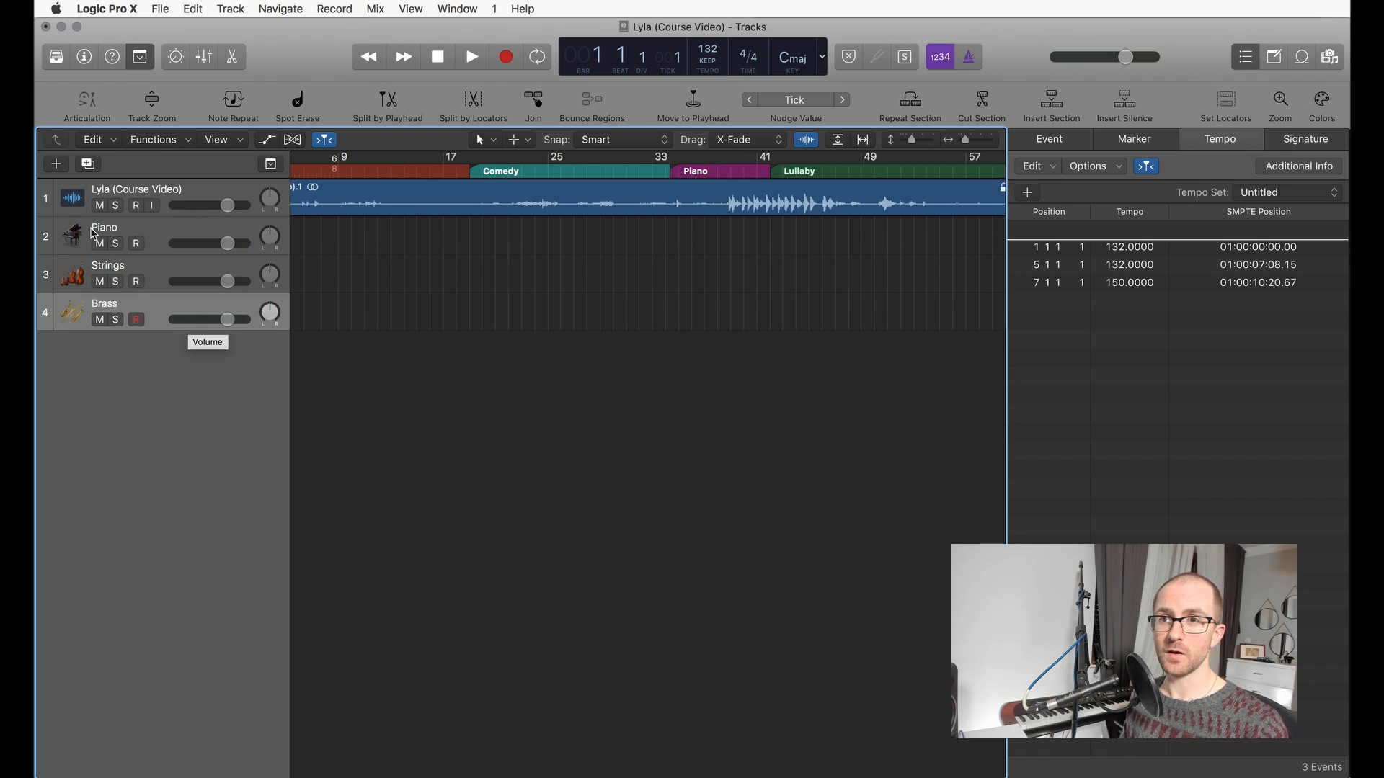
{"action": "left_click", "coordinate": [76, 316], "text": "ctrl"}
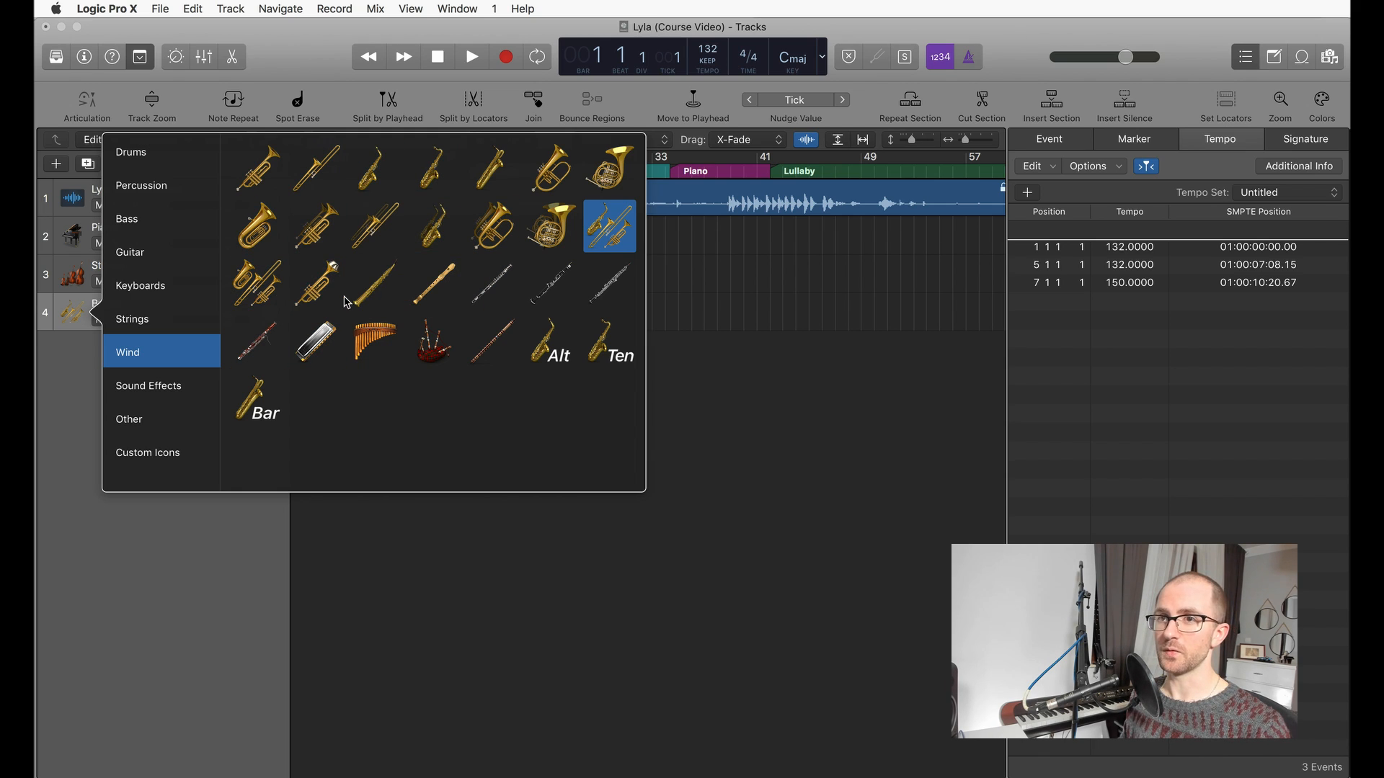
{"action": "left_click", "coordinate": [432, 341]}
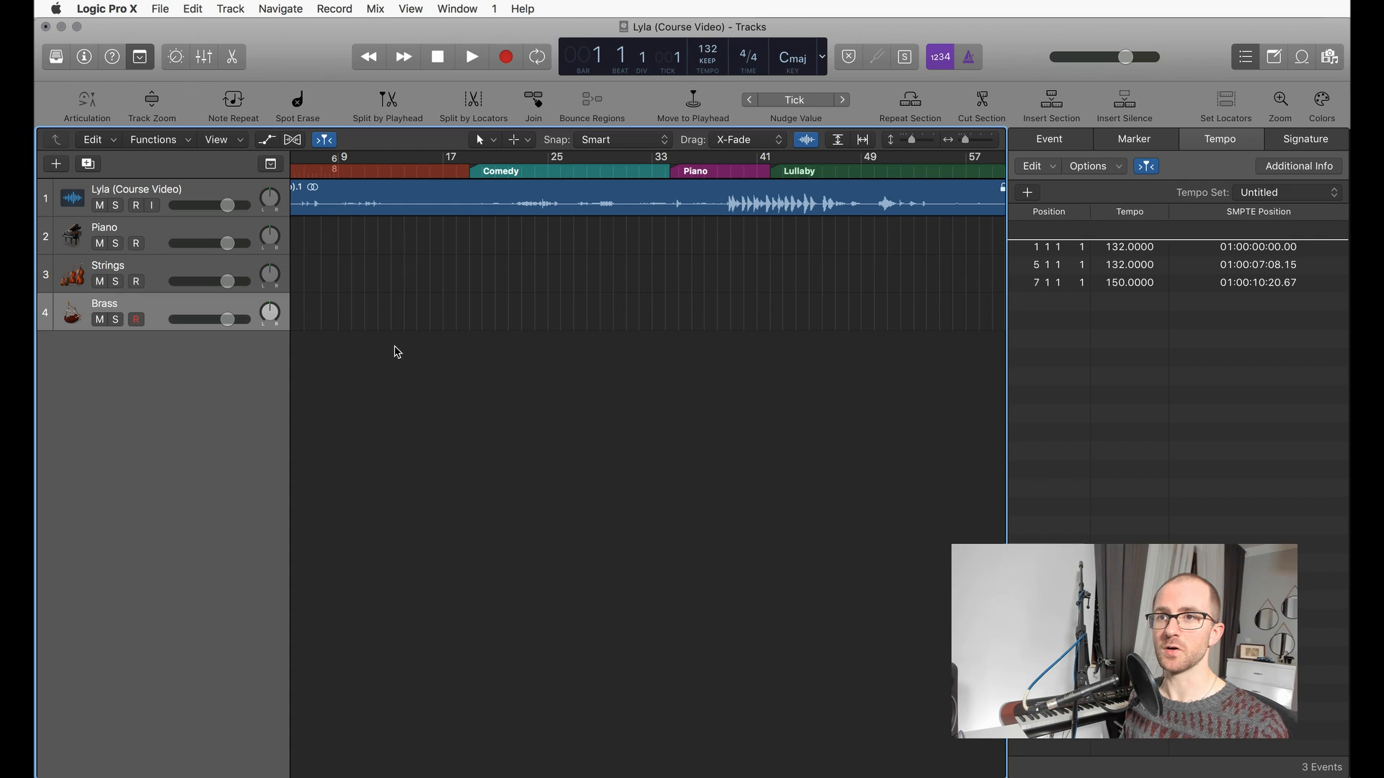